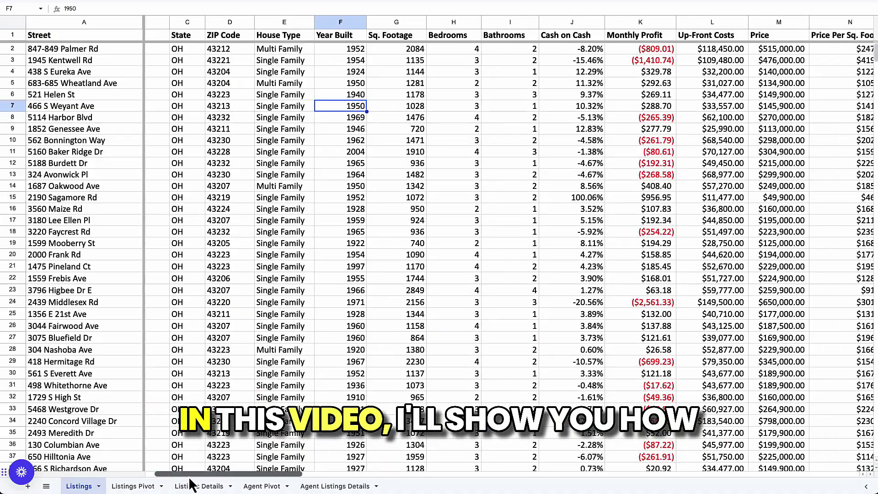
- Look across the financial columns of the Columbus listings spreadsheet
scroll(408, 489, right, 15)
scroll(407, 489, right, 20)
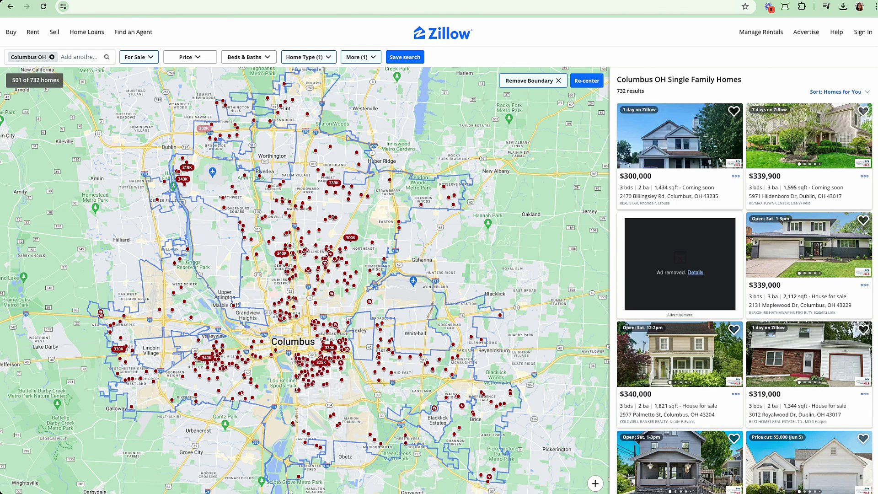
- Switch to Zillow and browse the Columbus, OH single family home results
scroll(705, 322, down, 5)
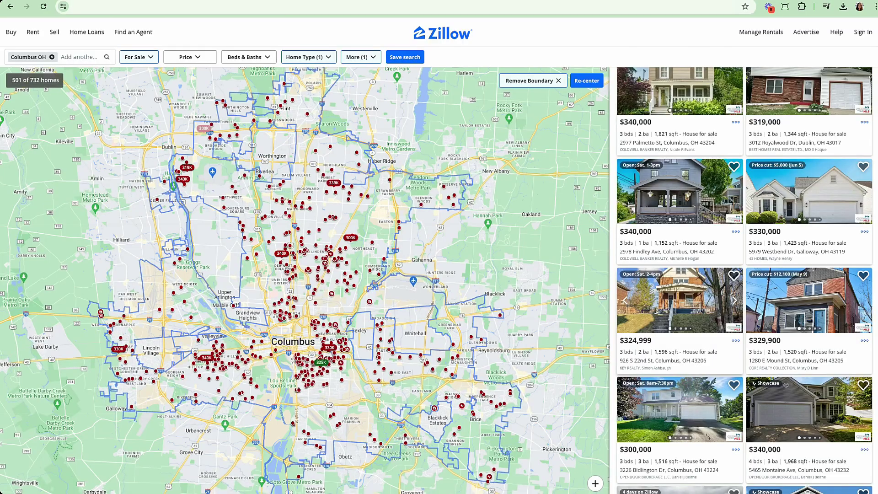
scroll(745, 280, up, 5)
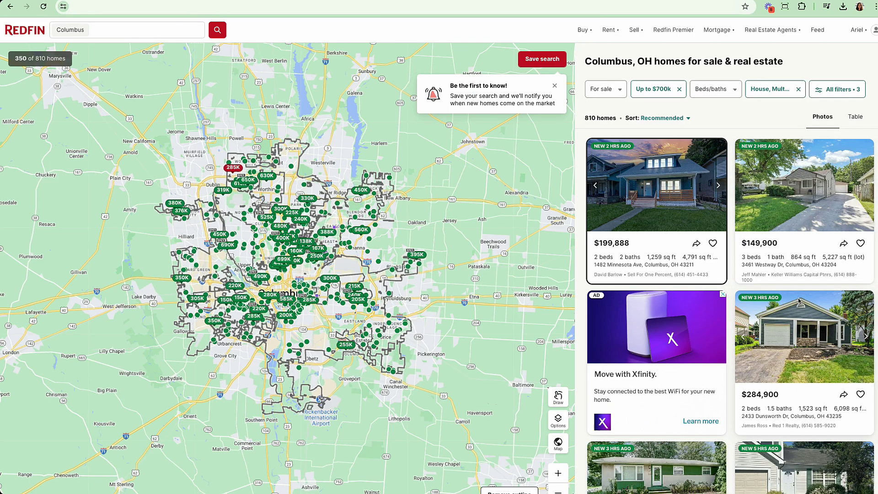
- Switch to Redfin, browse the Columbus home results down to the Download All link, and open the Redfin download sample spreadsheet
scroll(731, 293, down, 10)
scroll(732, 384, down, 15)
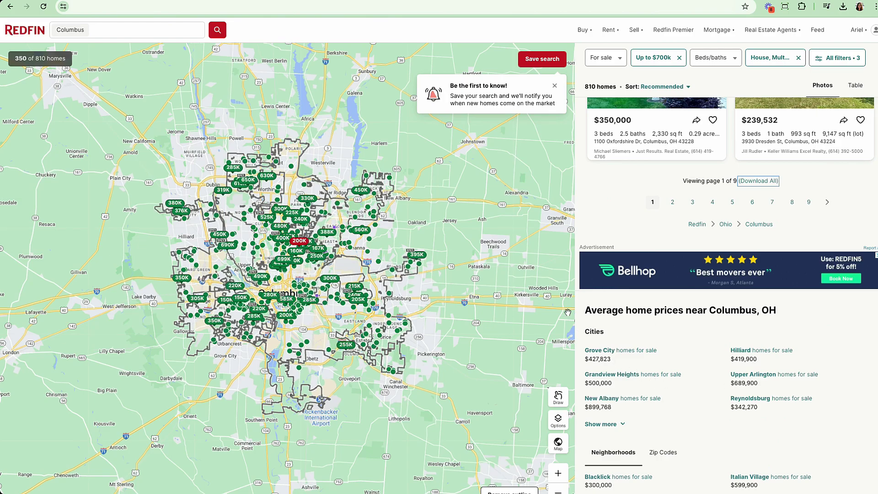
scroll(772, 218, up, 1)
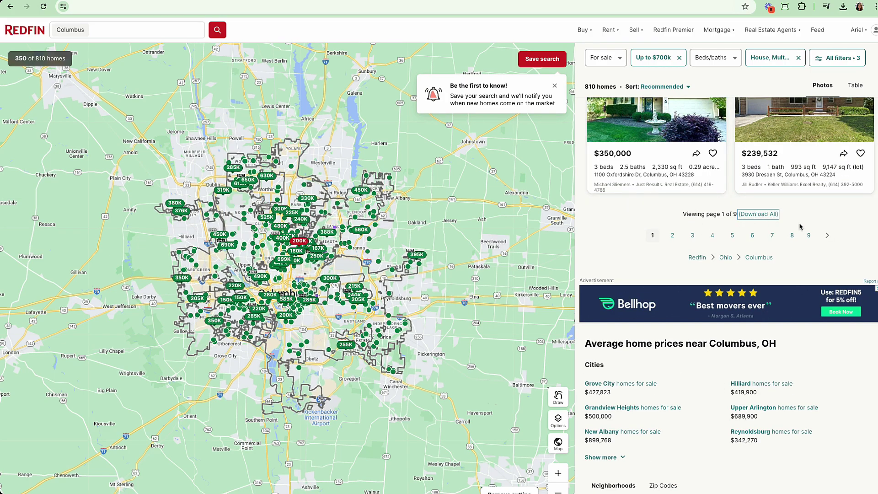
click(809, 235)
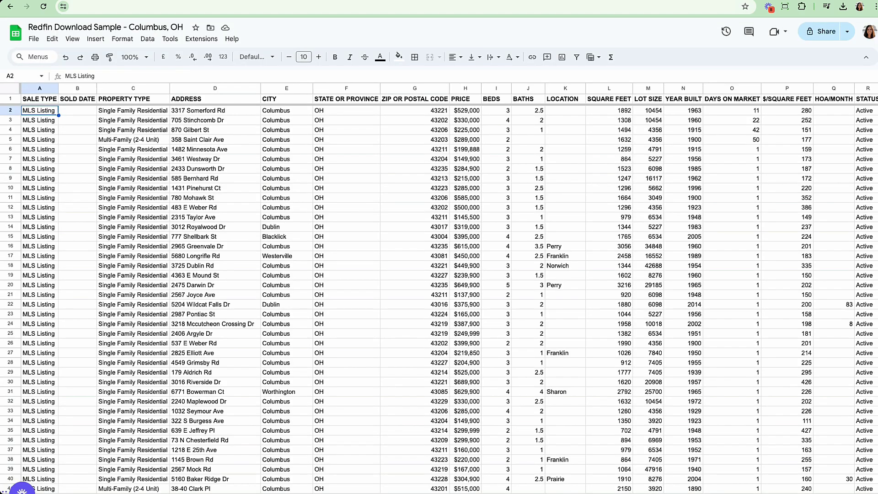
- Highlight the ADDRESS, PRICE, BEDS and BATHS columns in turn in the Redfin sample spreadsheet
click(142, 88)
click(219, 90)
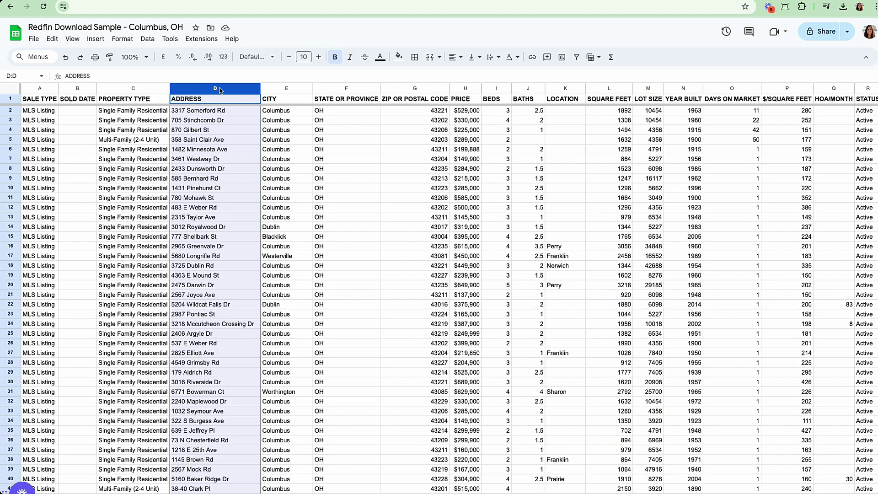
click(466, 88)
click(497, 89)
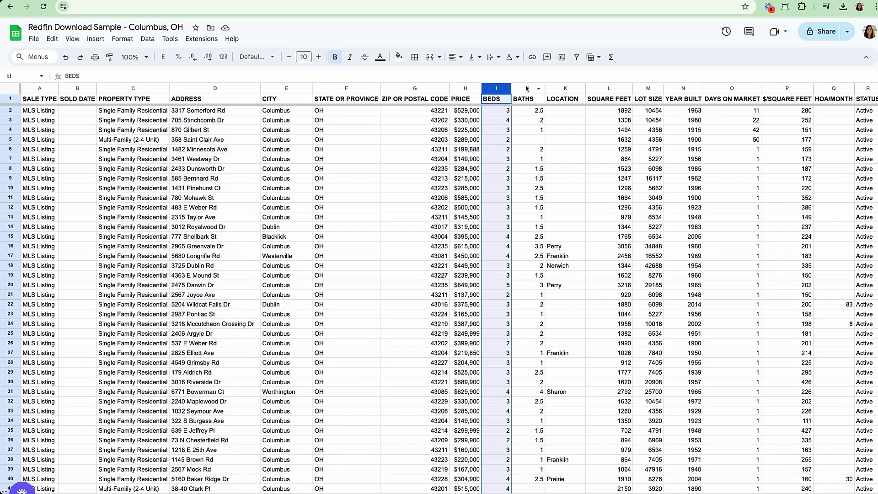
click(527, 88)
- Check the last rows of the Redfin sample and its remaining columns through the listing URLs
key(ctrl+Down)
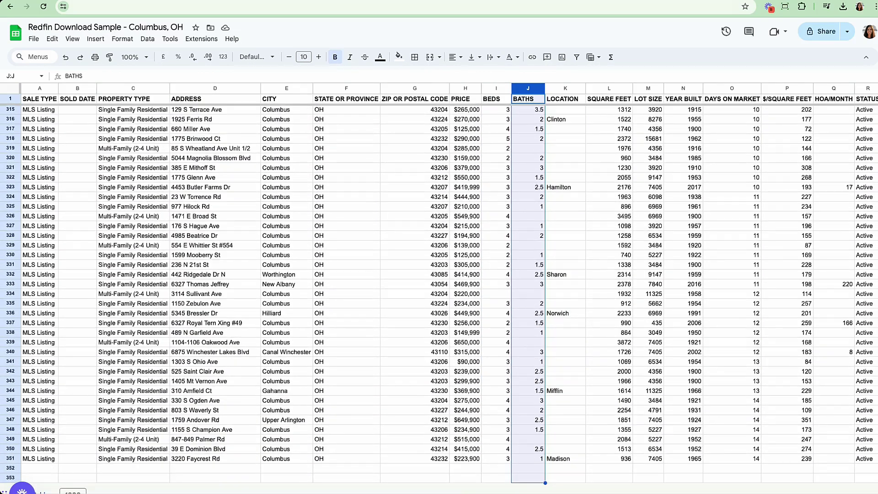
scroll(453, 488, down, 1)
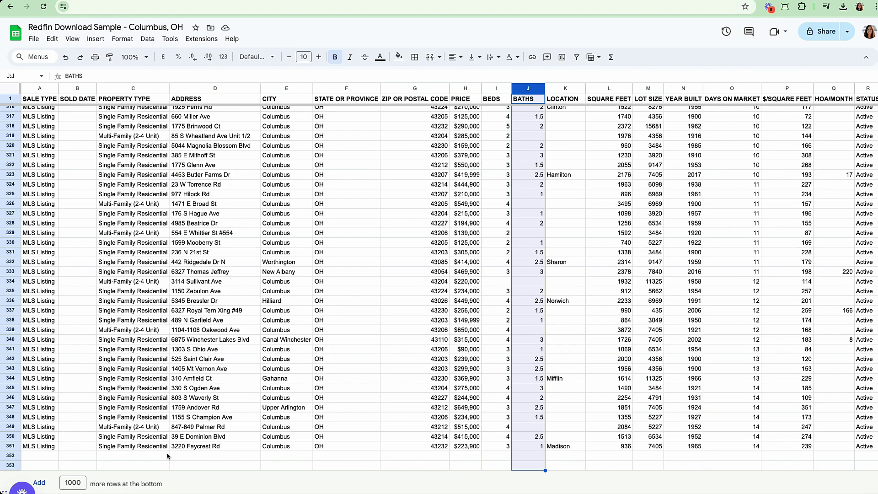
key(ctrl+Up)
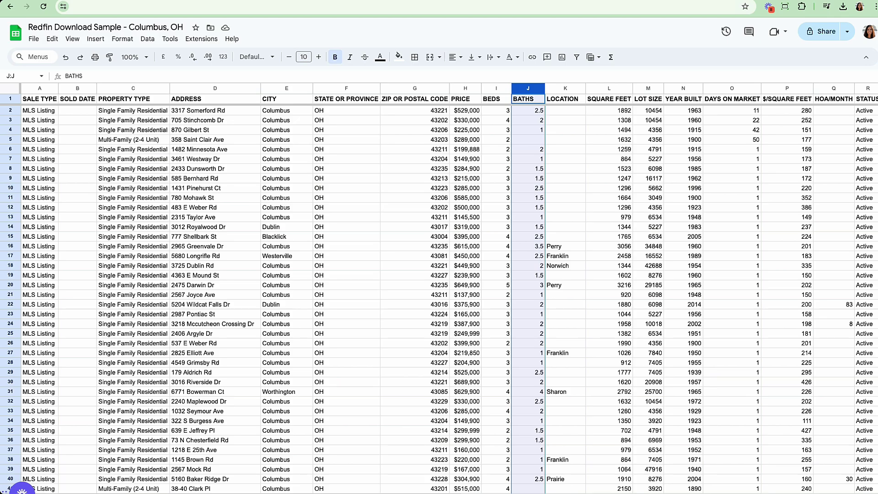
scroll(449, 288, right, 10)
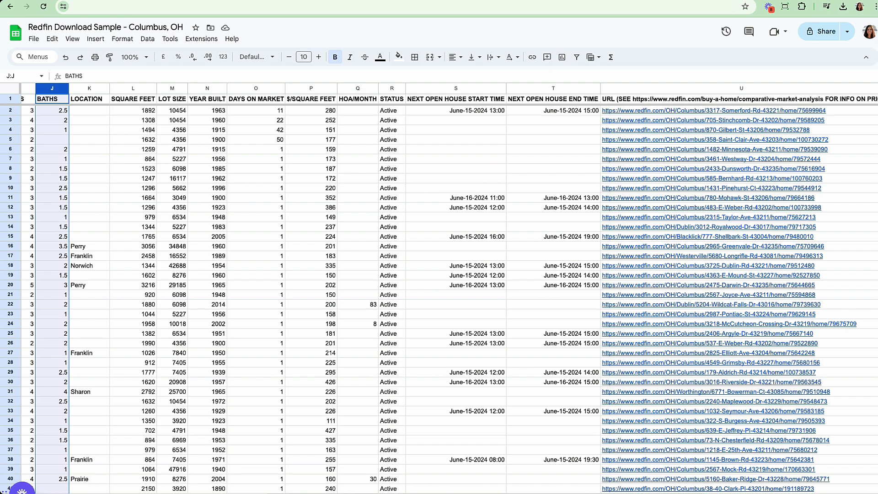
scroll(449, 289, left, 10)
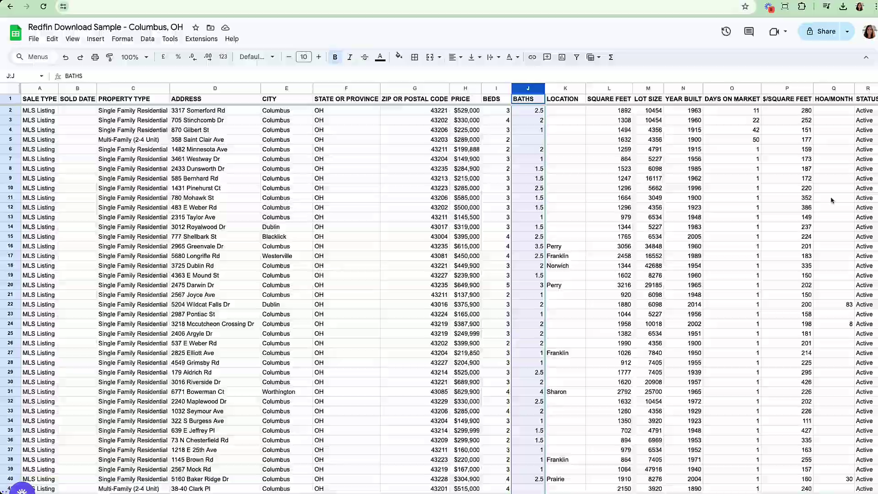
- Switch back to Zillow, open the $300,000 coming-soon listing from the map and read its property details
key(ctrl+Tab)
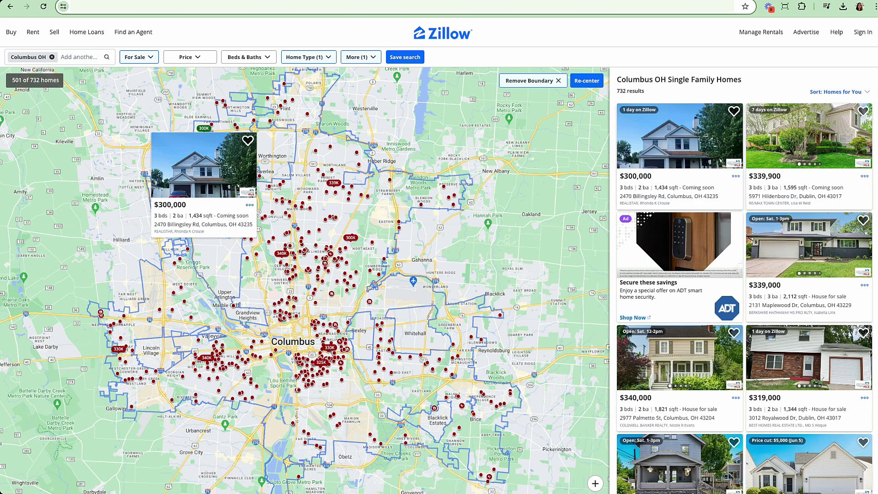
click(204, 174)
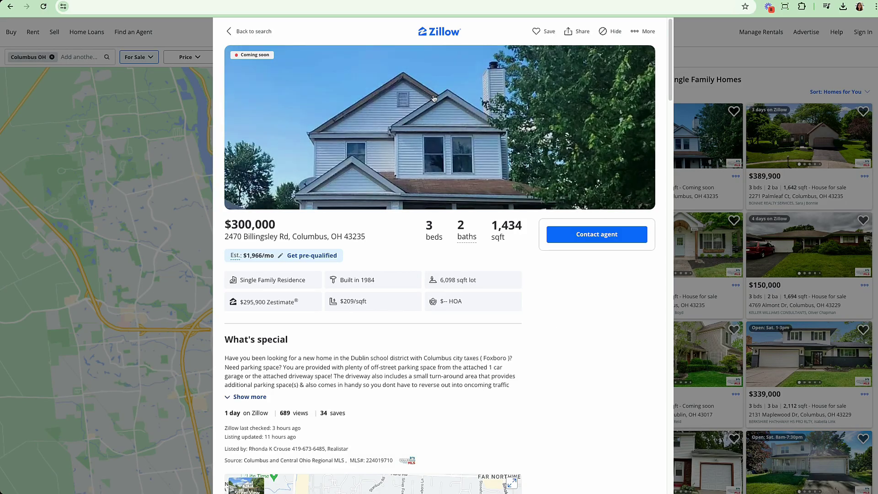
scroll(500, 237, down, 10)
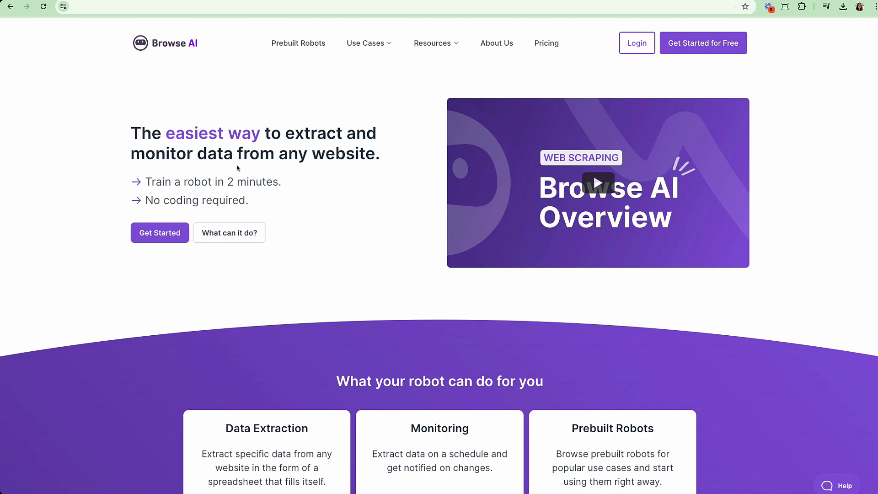
- Read the Browse AI homepage overview of robot capabilities and integrations
scroll(847, 300, down, 10)
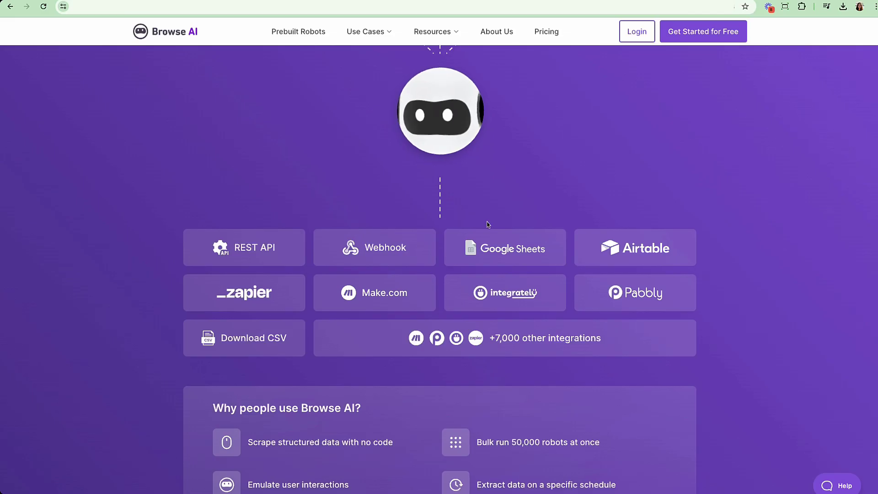
scroll(540, 393, up, 6)
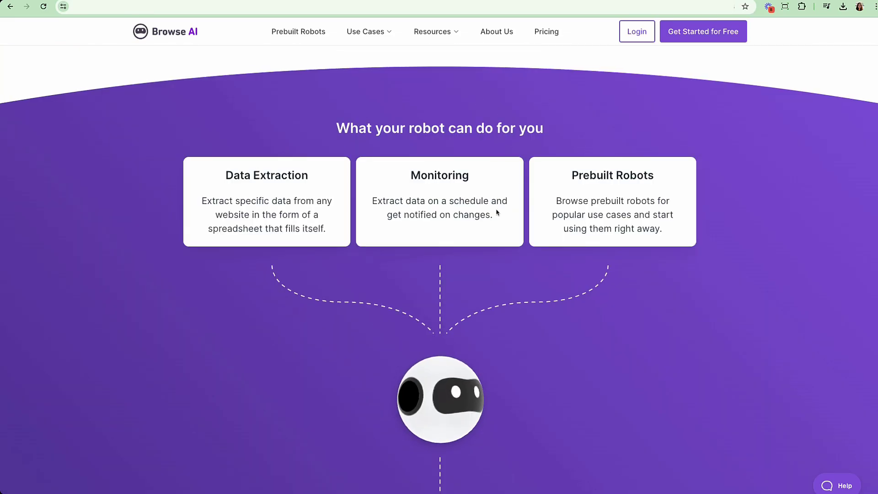
scroll(497, 213, up, 5)
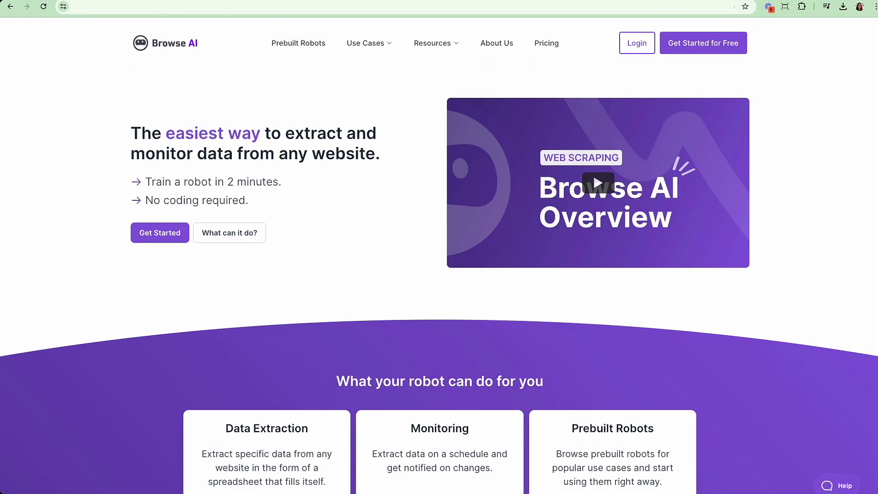
- Open Browse AI's prebuilt real estate robots and review what the Zillow property details robot requires, highlighting the property URL
click(298, 43)
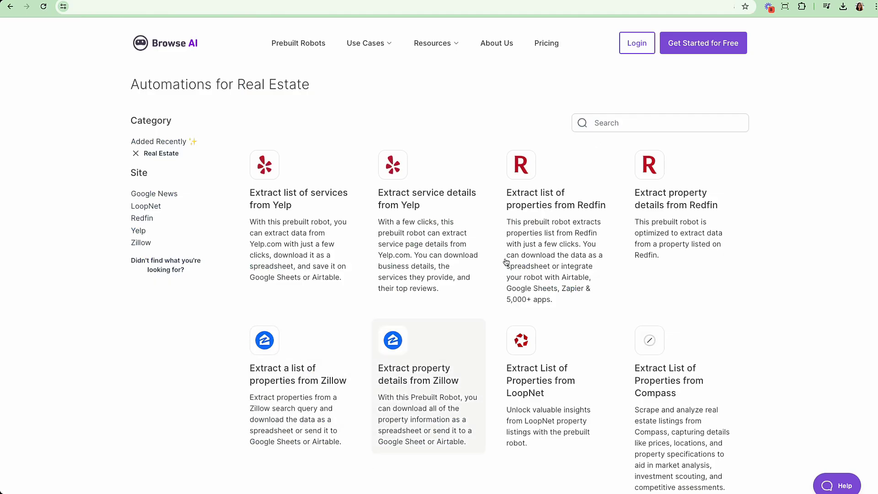
click(298, 374)
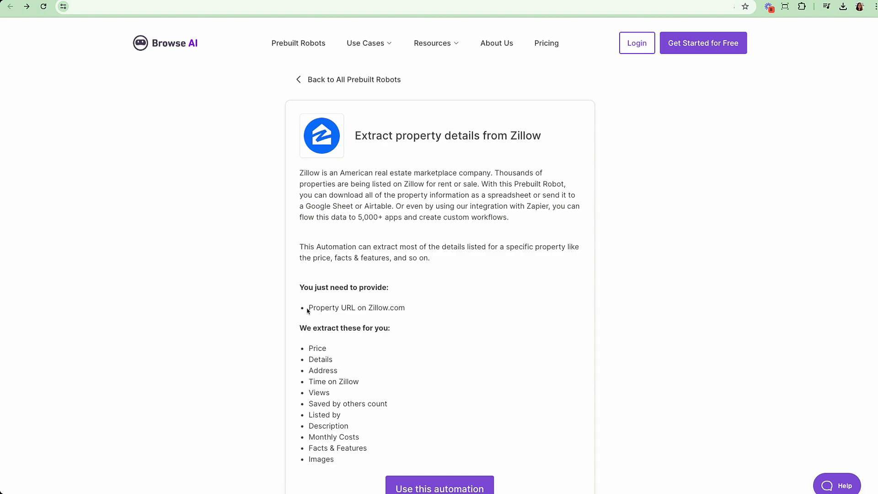
drag(307, 310, 357, 309)
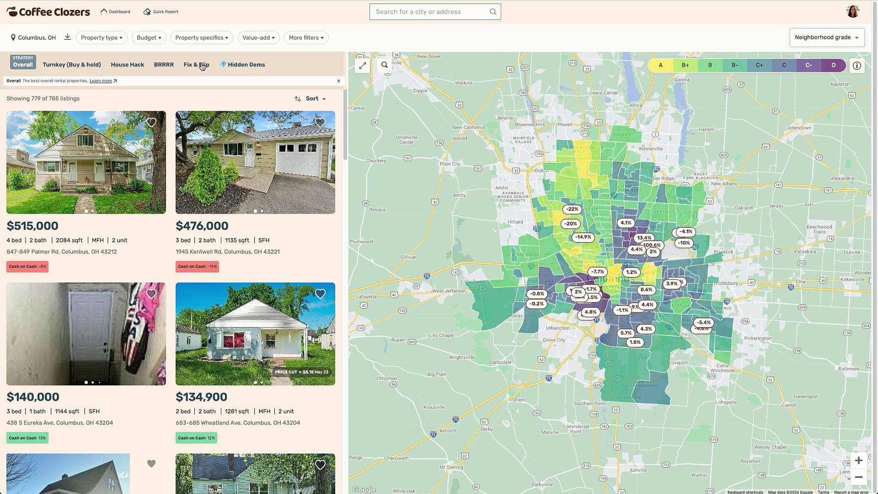
- Download the Columbus, OH listings from Coffee Clozers as a spreadsheet
click(68, 41)
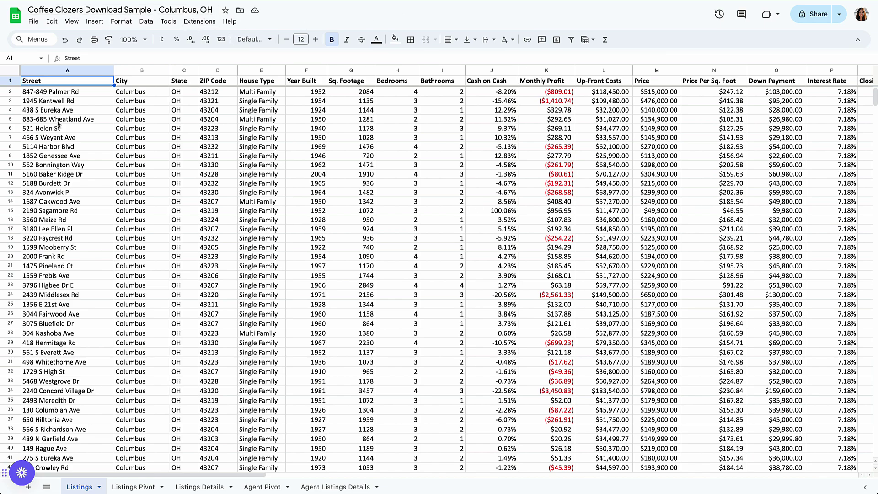
- Highlight the Street column and the adjacent property detail columns in the Coffee Clozers listings sheet
click(76, 73)
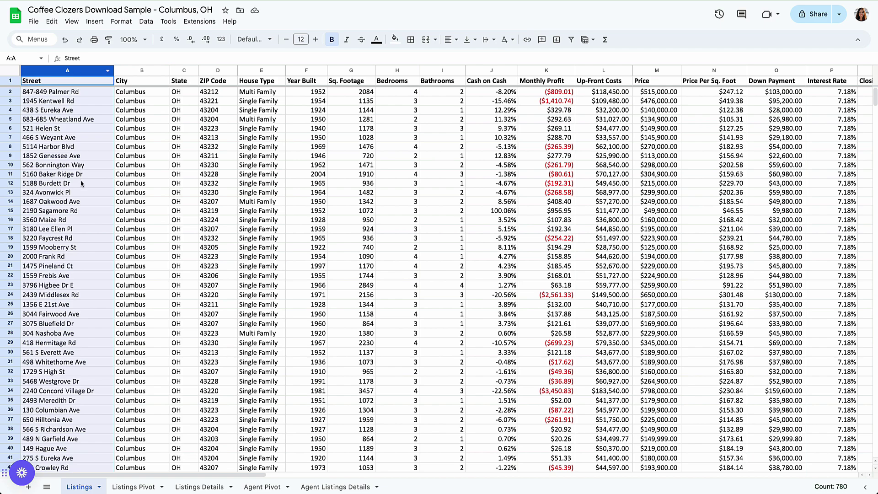
click(83, 184)
click(87, 73)
key(shift+Right)
key(shift+Right)
key(shift+Right)
key(shift+Right)
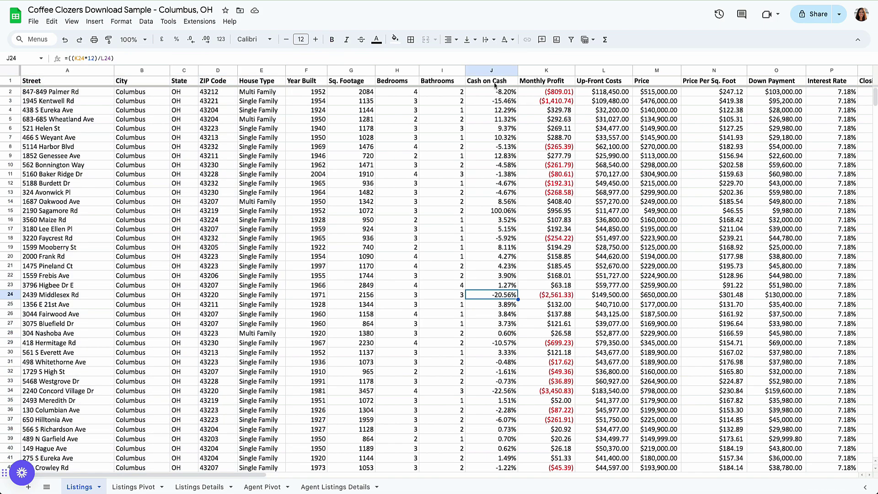
- Examine the financial columns from Cash on Cash through Mortgage payment
click(493, 84)
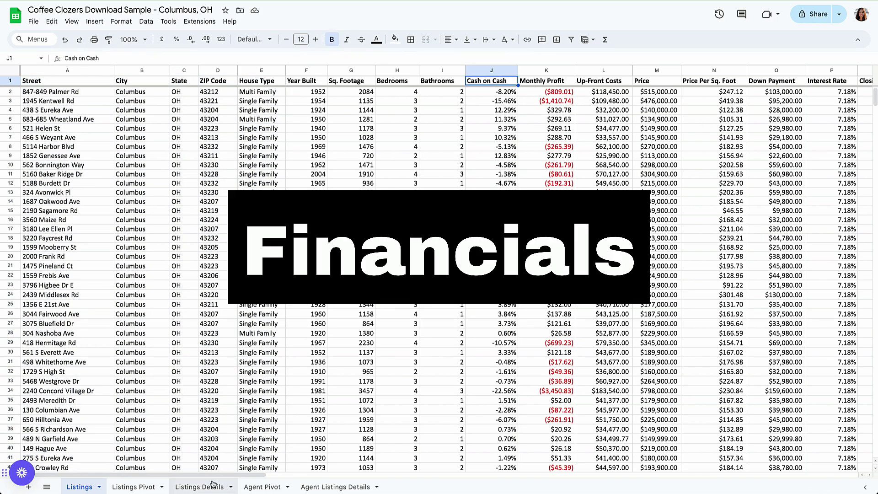
scroll(217, 476, right, 5)
scroll(216, 477, right, 4)
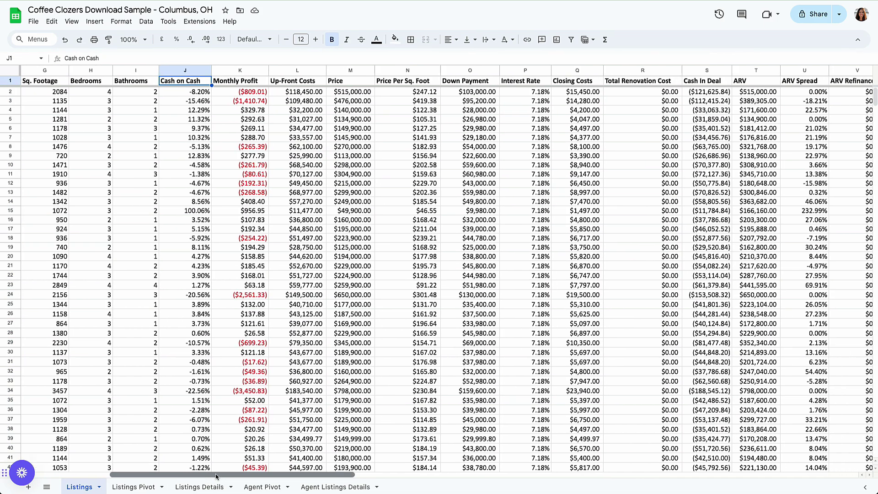
scroll(217, 476, right, 2)
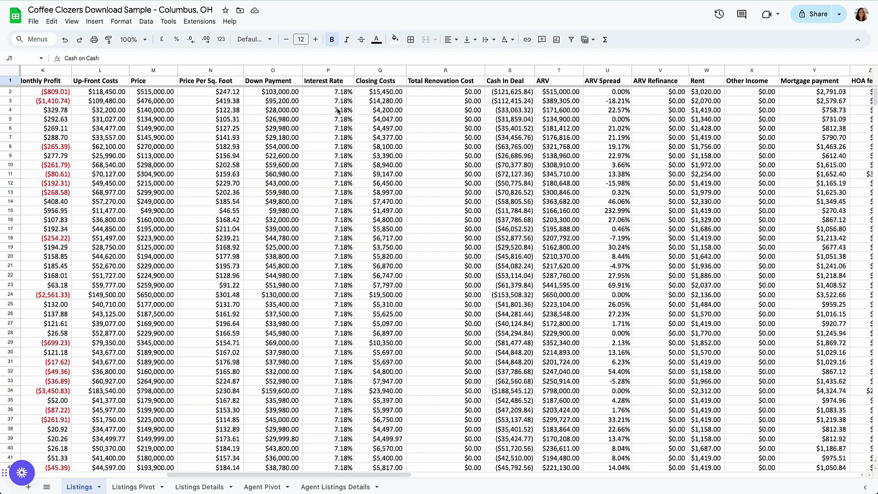
- Set the Interest Rate of the first listing to 9%
click(337, 146)
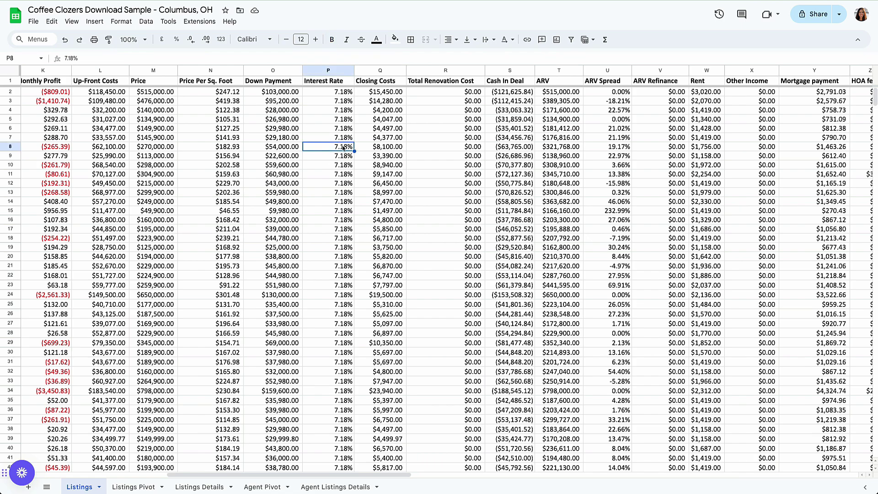
click(337, 95)
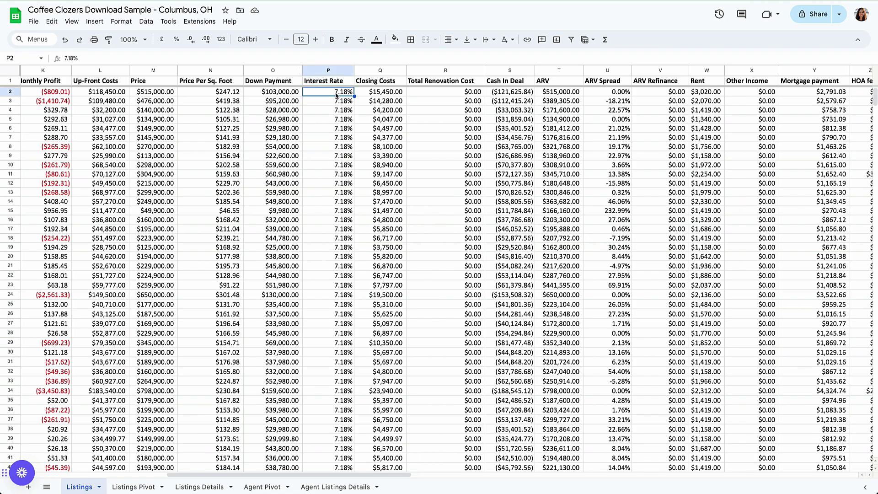
text(9%)
key(Return)
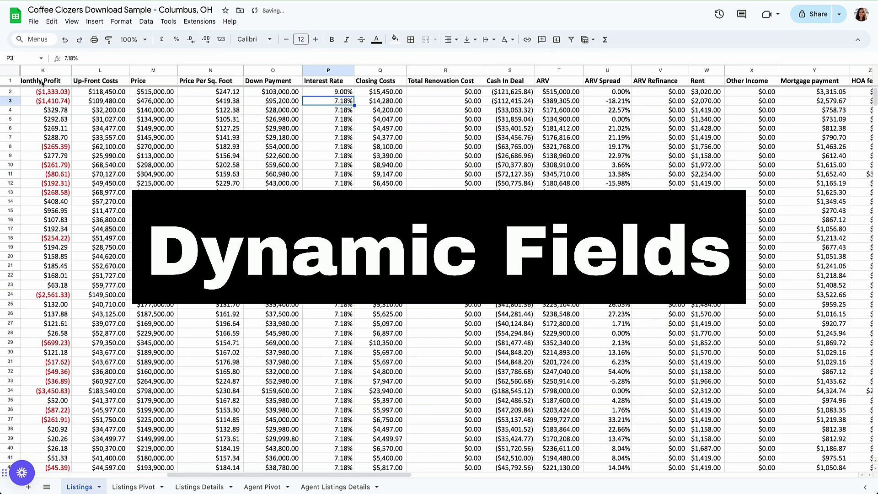
- Check the first listing's recalculated figures and undo its interest rate change
click(124, 96)
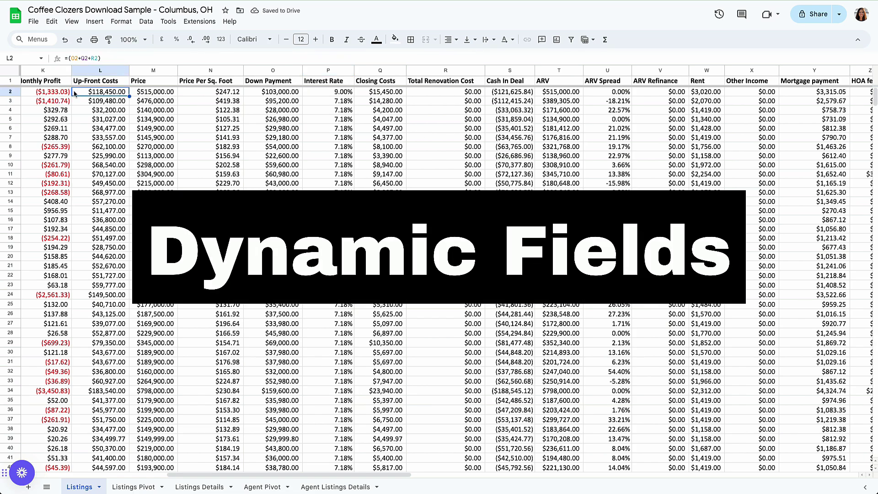
key(ctrl+z)
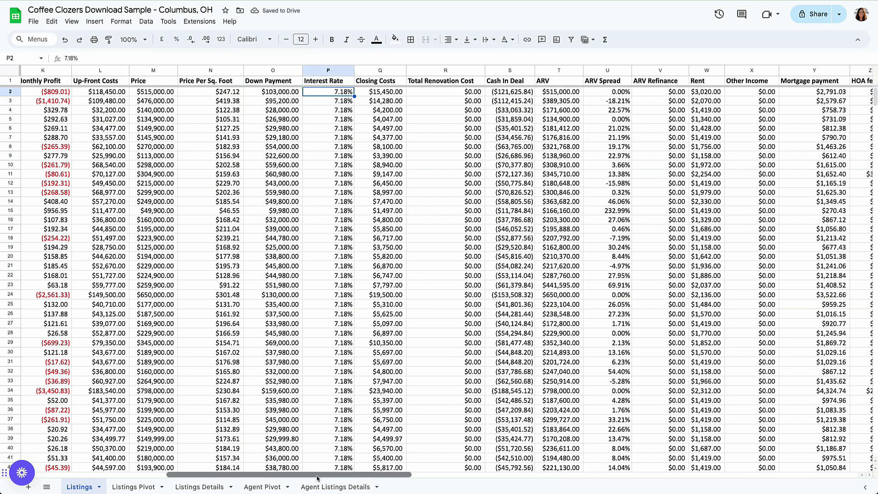
- Examine the income and expense columns from Rent through Holding Period
scroll(385, 99, right, 6)
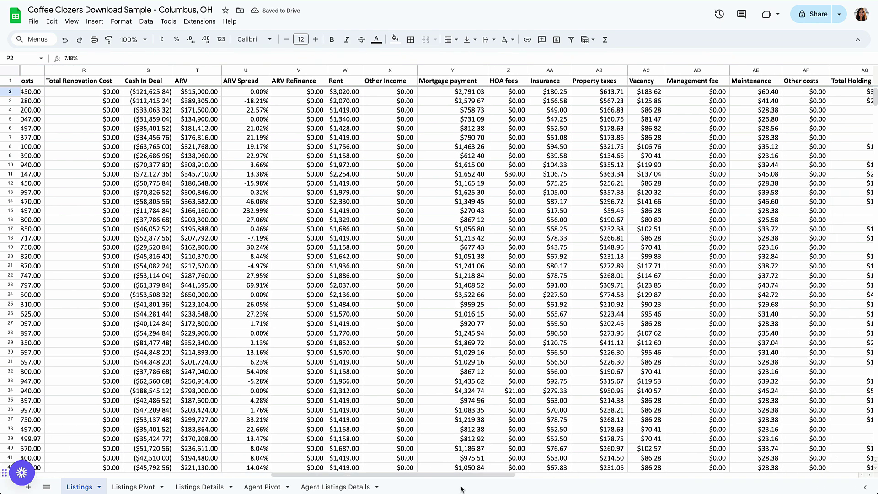
scroll(368, 86, right, 4)
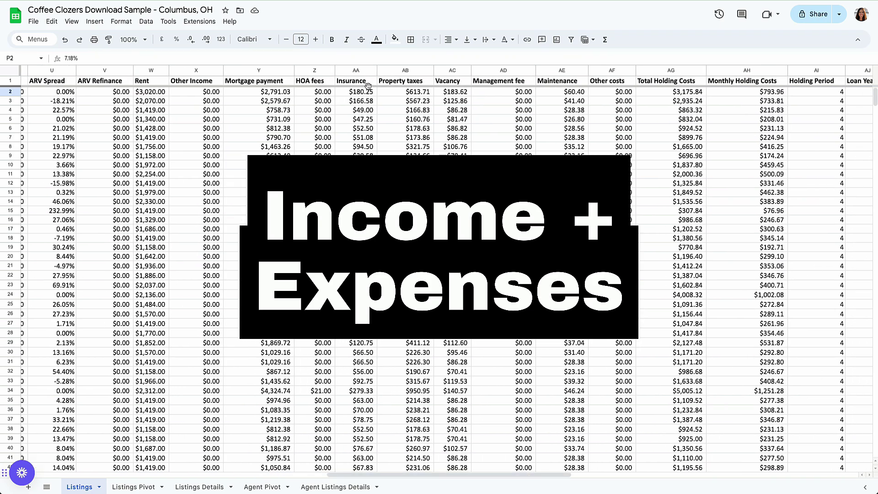
- Examine the loan, Drip Score and contact columns of the Listings sheet through Coffee Clozers Report
drag(362, 475, 572, 476)
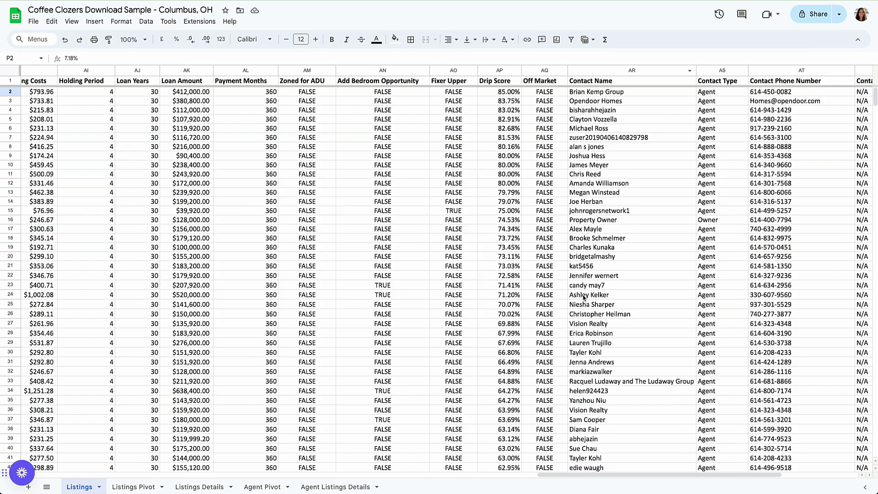
drag(640, 476, 693, 476)
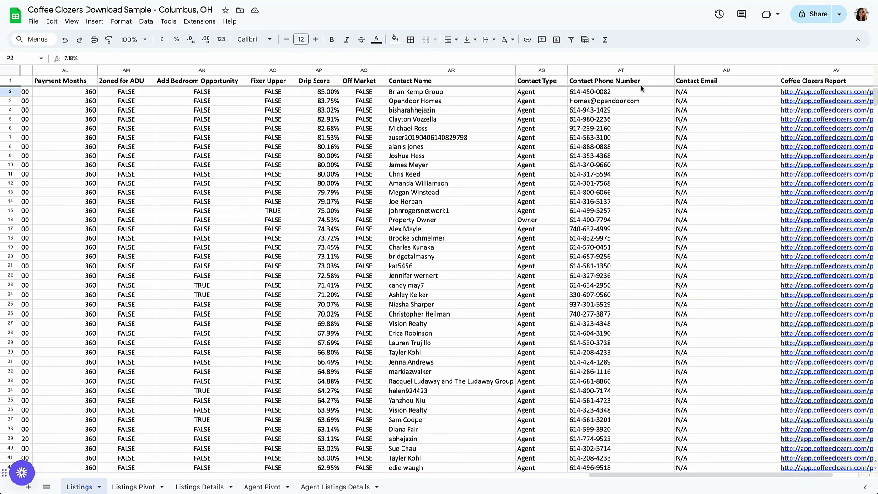
click(799, 71)
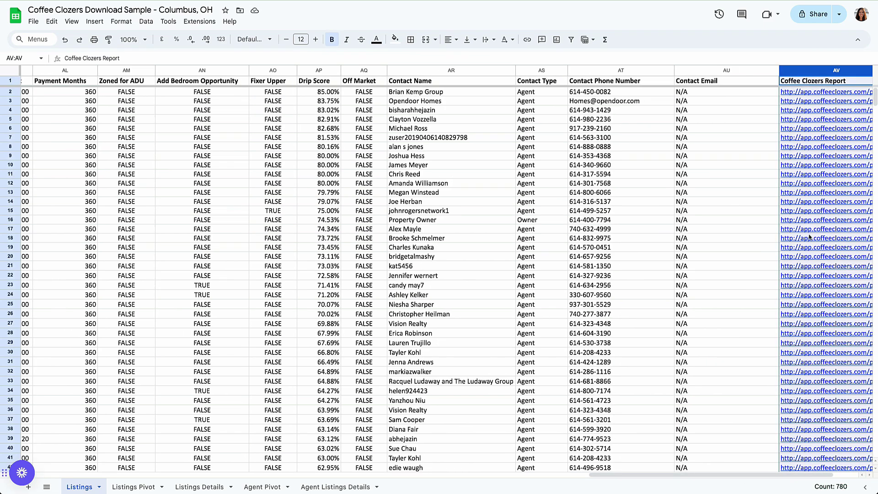
- Return to the first columns of the Listings sheet, select all its data and look through the available commands
click(637, 476)
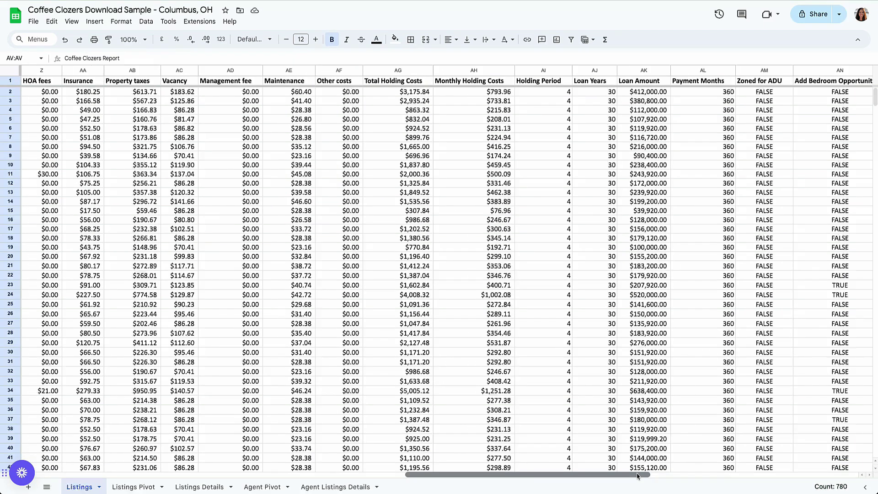
drag(639, 476, 254, 476)
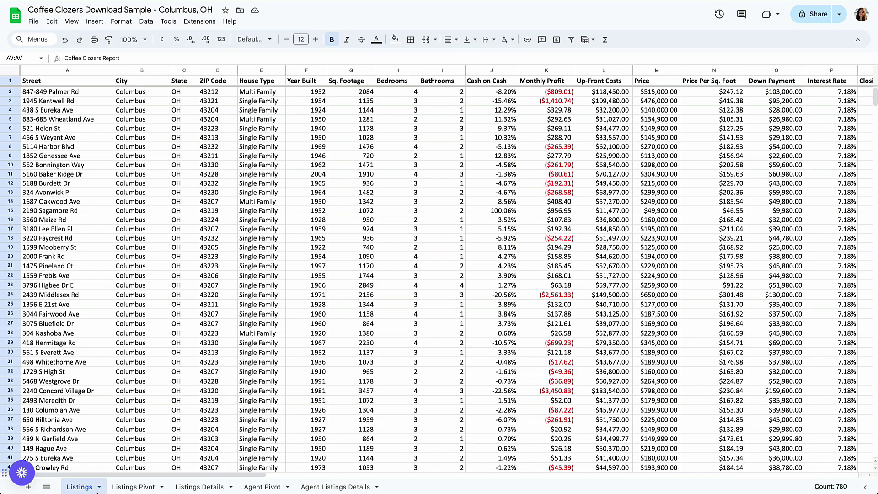
click(14, 73)
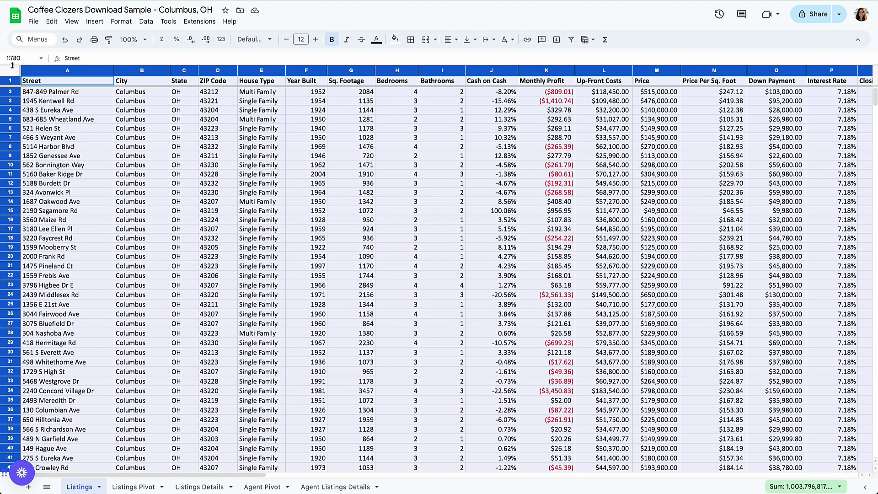
click(95, 22)
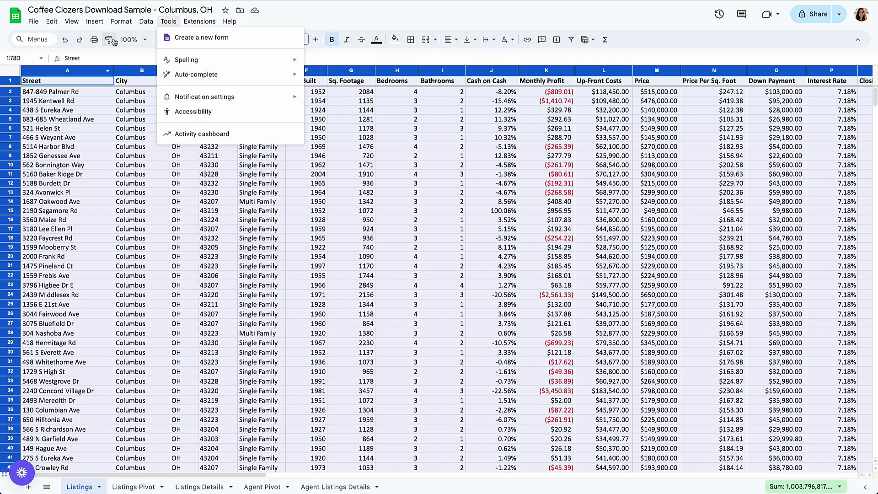
- Examine the Listings Pivot sheet's grand total, listing counts by bedrooms, and the two-bedroom single-family row
click(131, 486)
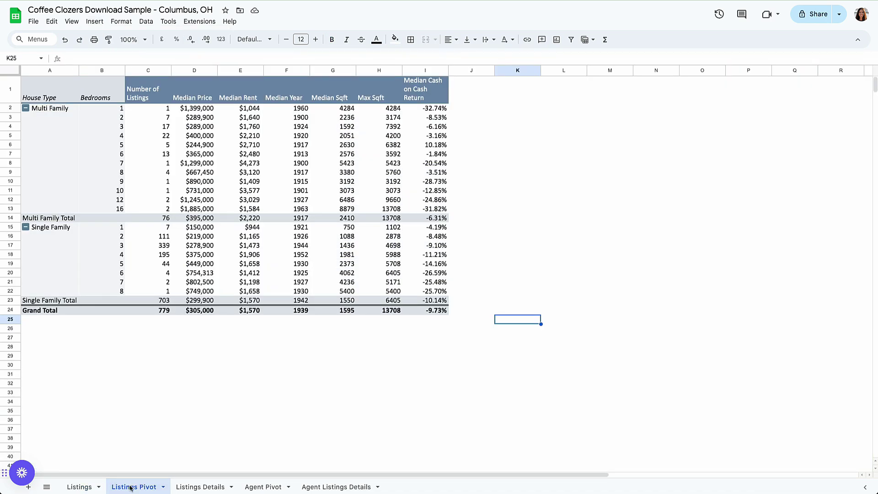
click(148, 365)
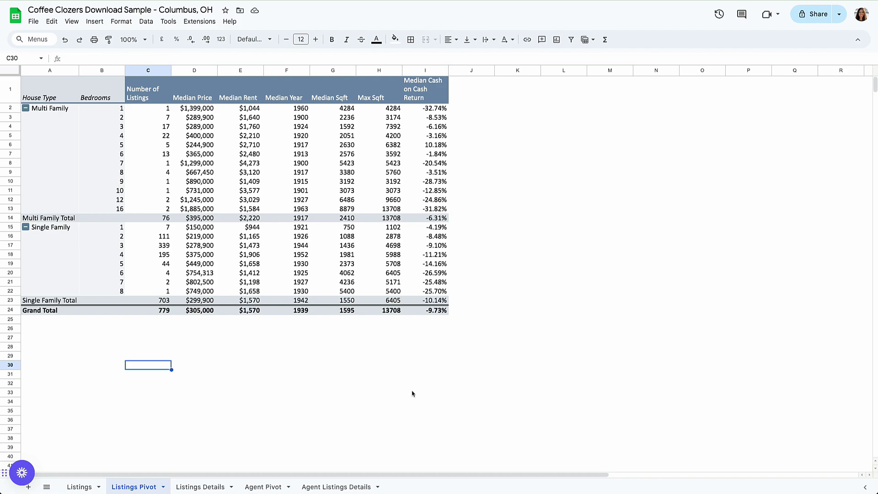
click(167, 311)
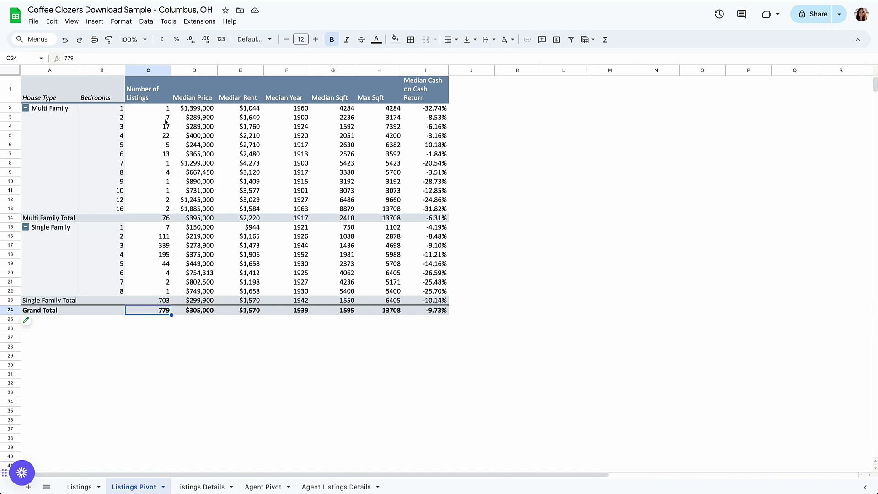
click(104, 71)
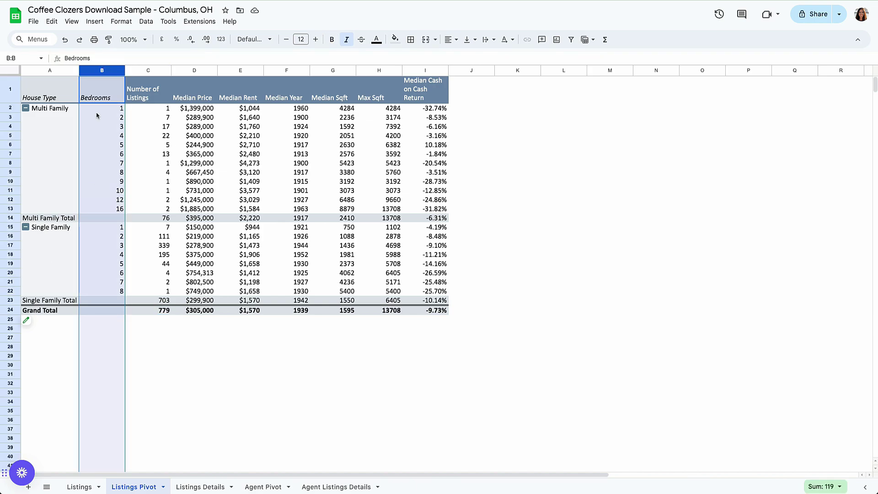
click(159, 71)
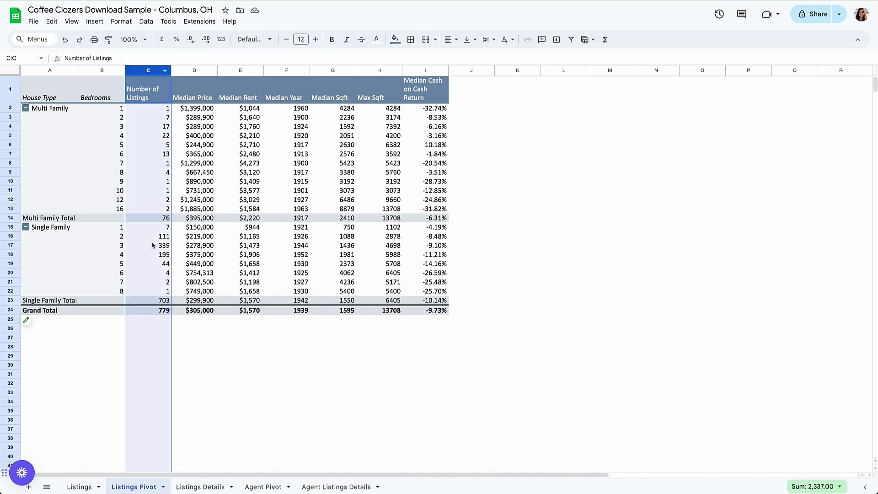
click(13, 237)
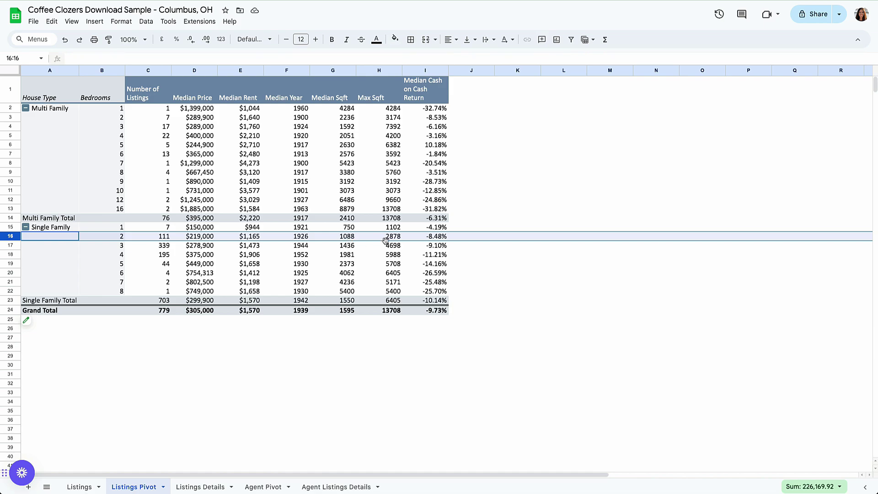
click(491, 285)
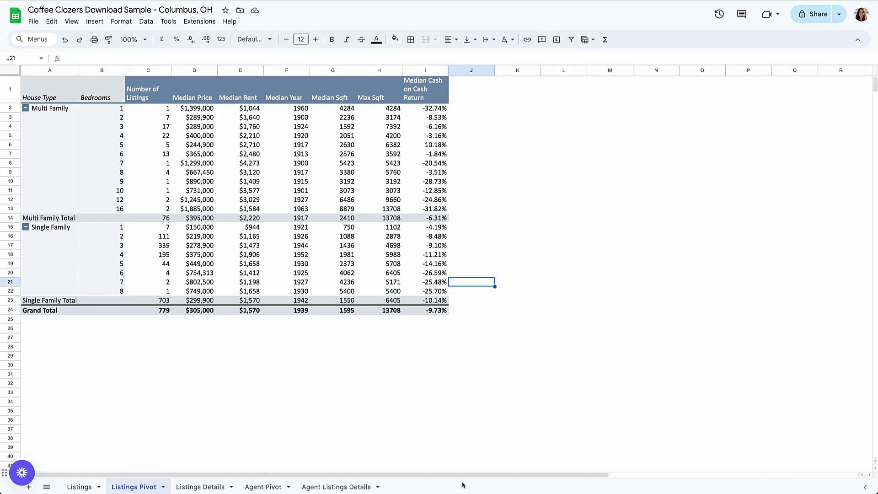
- Filter the listings pivot table's House Type to show only Single Family
click(29, 323)
scroll(723, 419, down, 8)
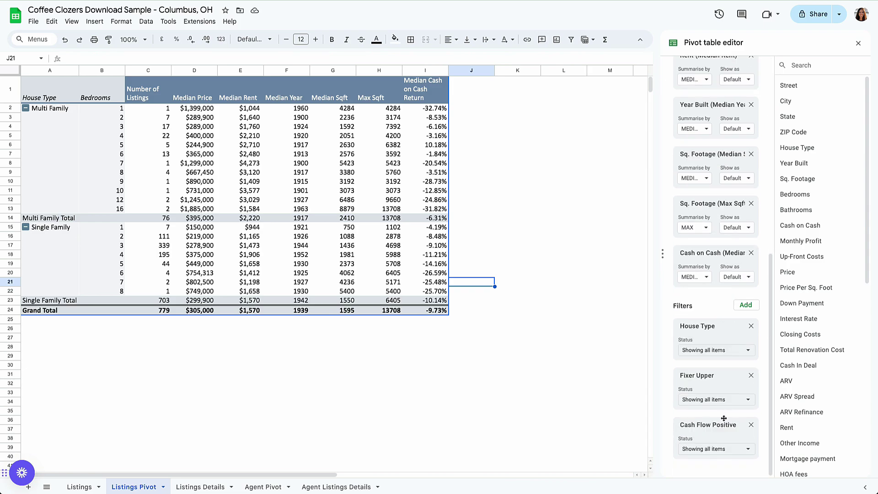
click(747, 356)
click(749, 407)
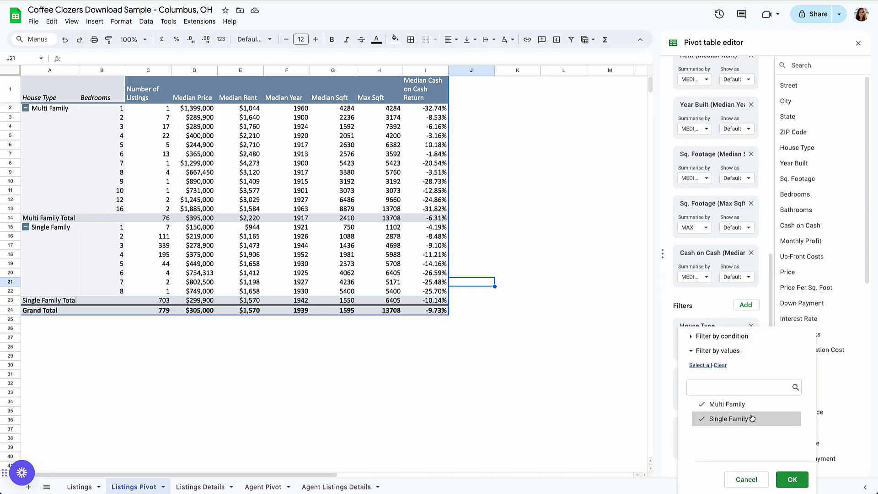
click(788, 479)
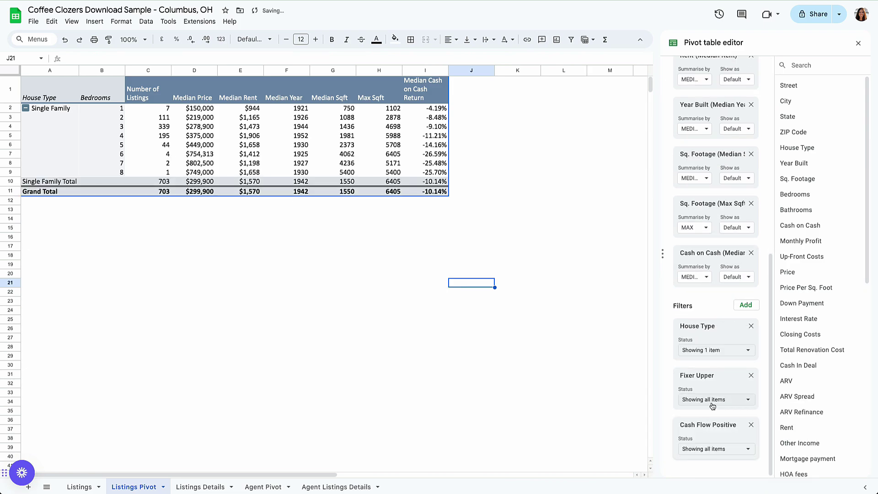
- Filter the pivot table's Fixer Upper field to show only TRUE
click(714, 400)
click(750, 405)
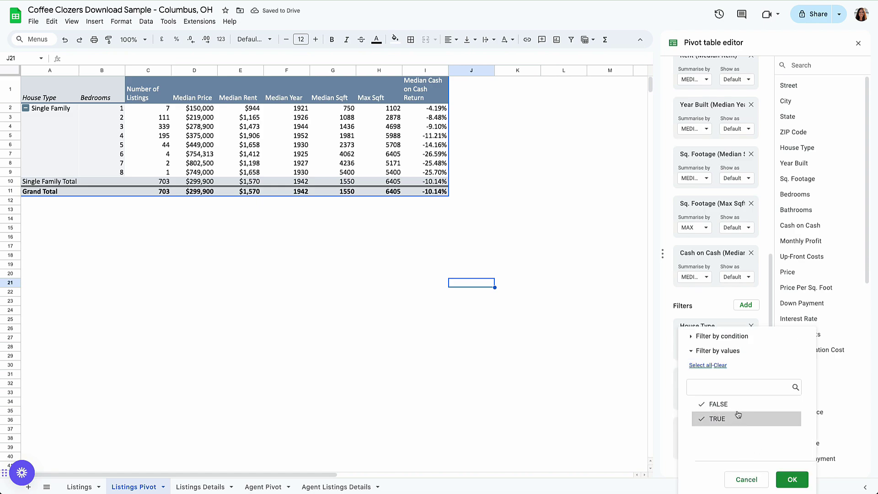
click(799, 480)
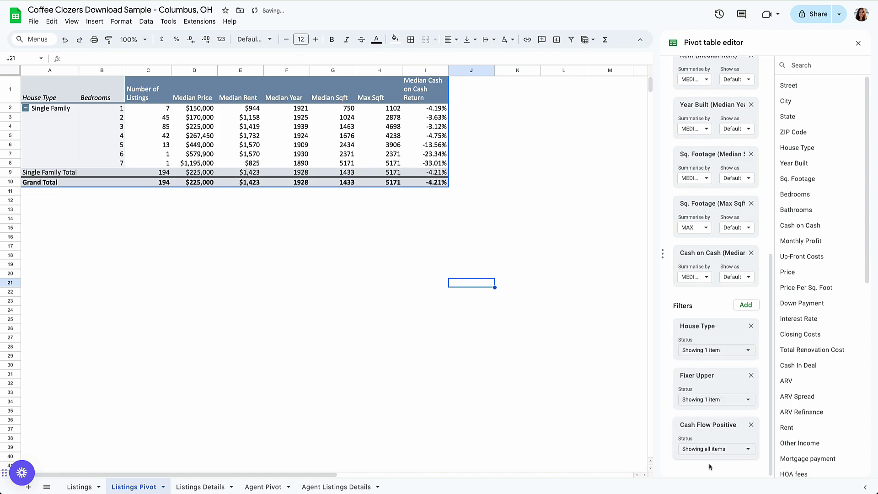
- Filter the pivot table's Cash Flow Positive field to only TRUE and select the three-bedroom listing count
click(720, 455)
click(718, 404)
click(792, 480)
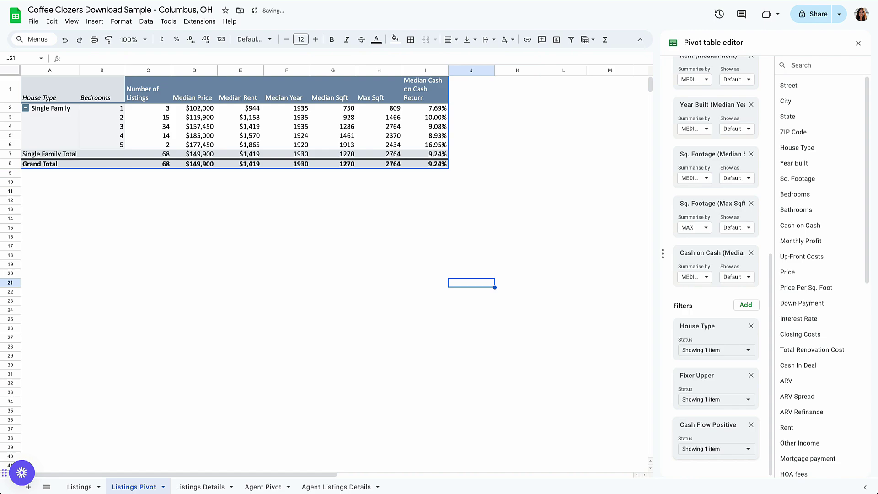
click(485, 293)
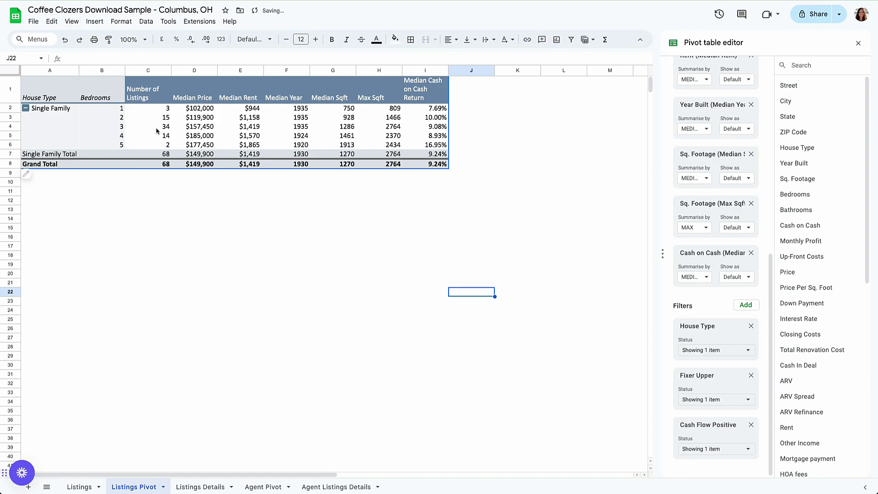
click(170, 128)
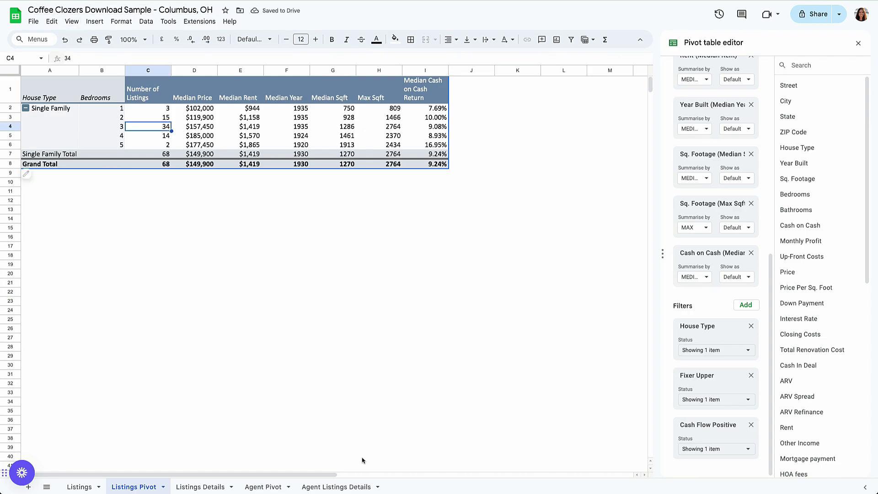
- Open the Listings Details sheet and check its Bedrooms and Cash on Cash columns
click(200, 490)
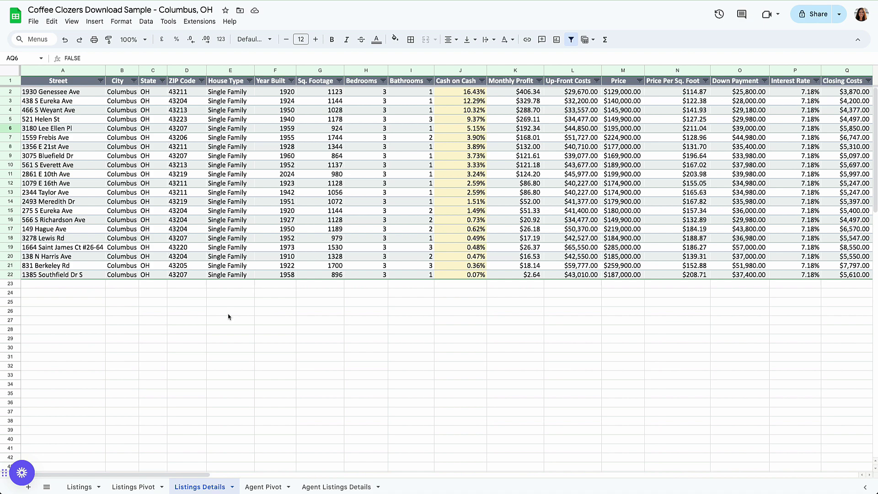
click(372, 74)
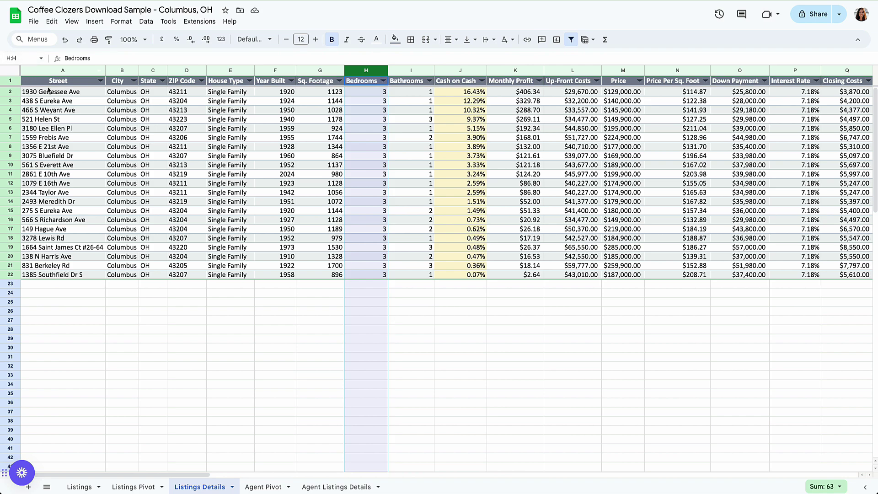
click(462, 85)
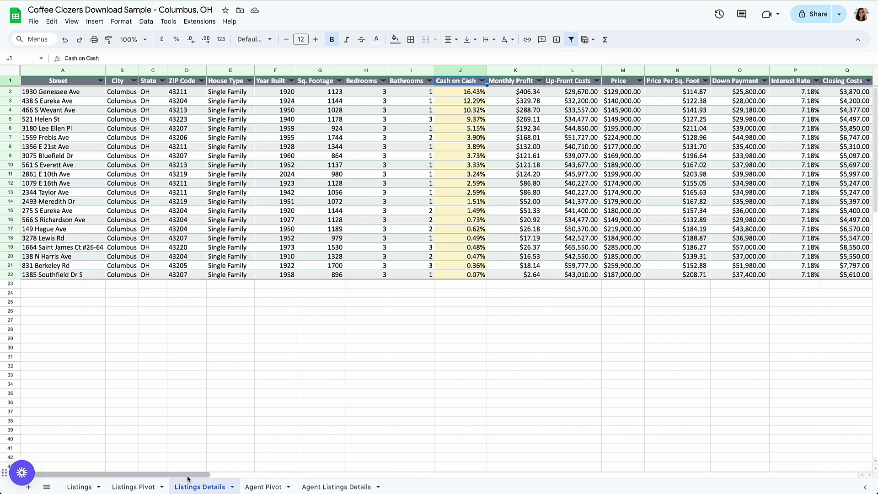
- Check the Drip Score column in Listings Details and highlight the first listing's row
scroll(186, 476, right, 2)
scroll(187, 476, right, 15)
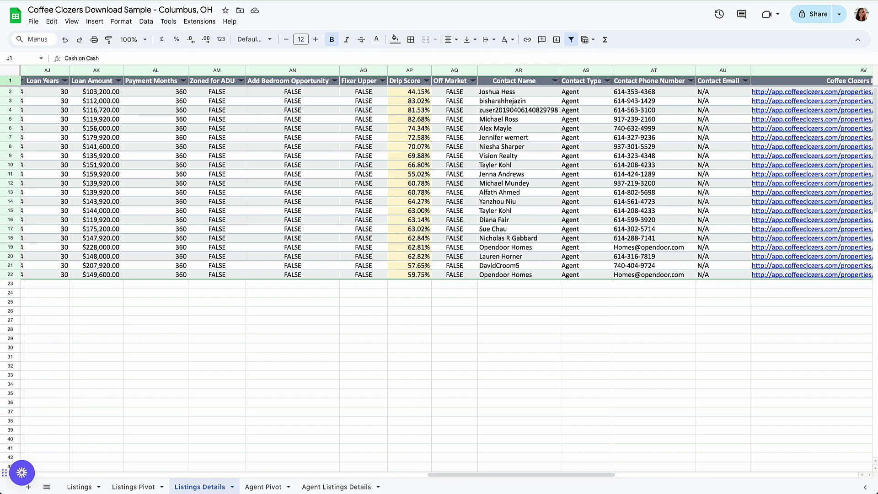
click(409, 70)
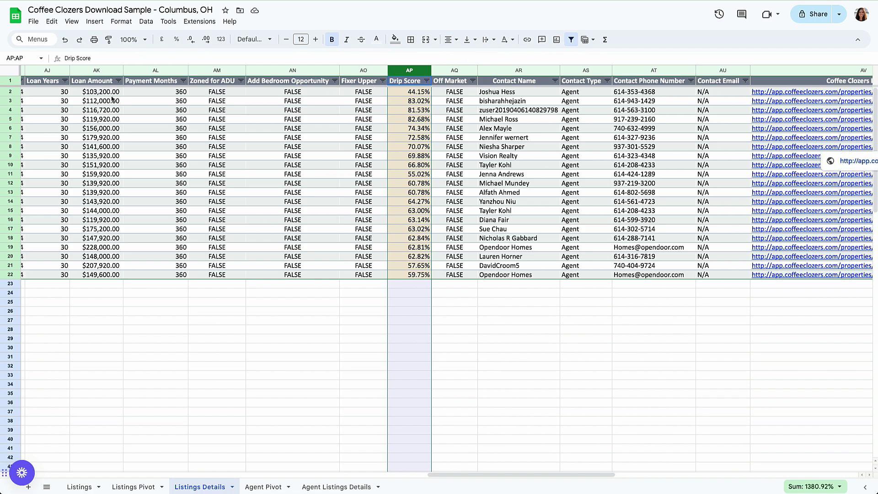
click(9, 92)
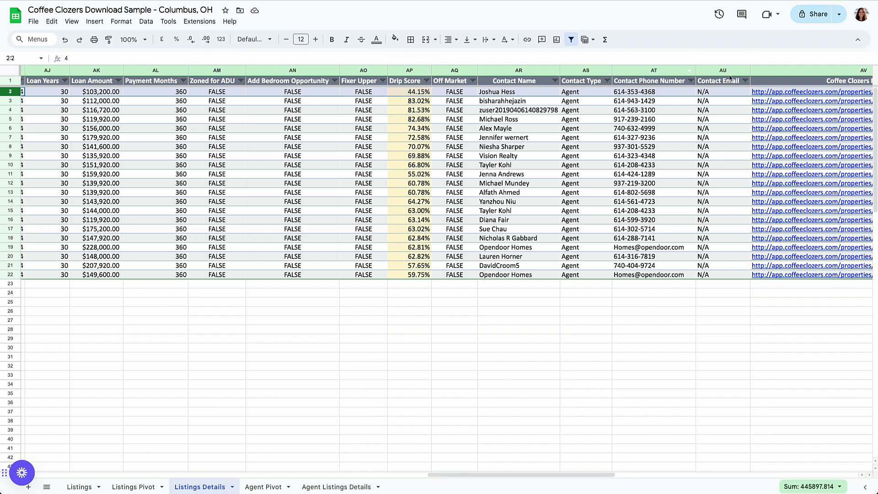
- Open the first listing's Coffee Clozers report and show its other rent estimates
click(738, 96)
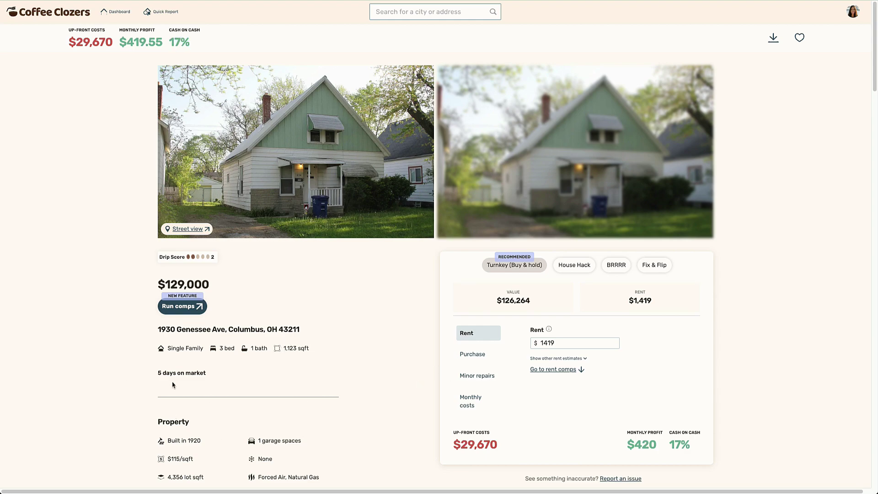
click(557, 359)
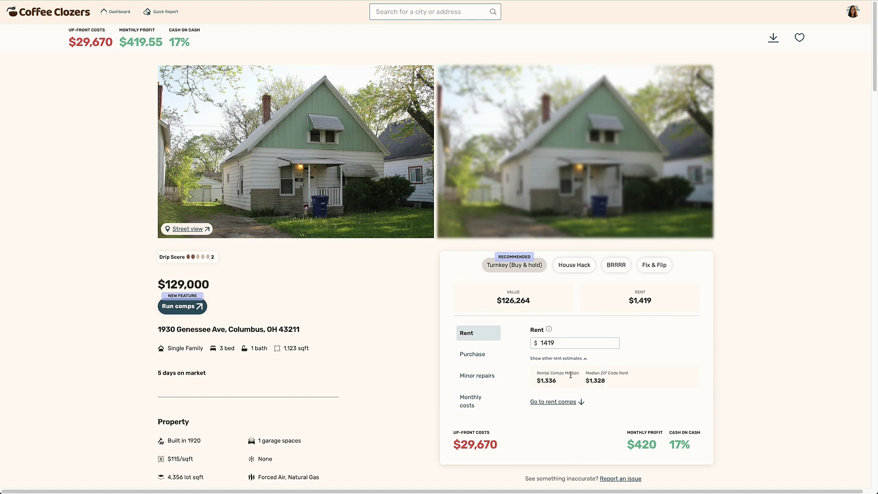
- Go to the report's rent comps and examine the rental comparables table
click(551, 402)
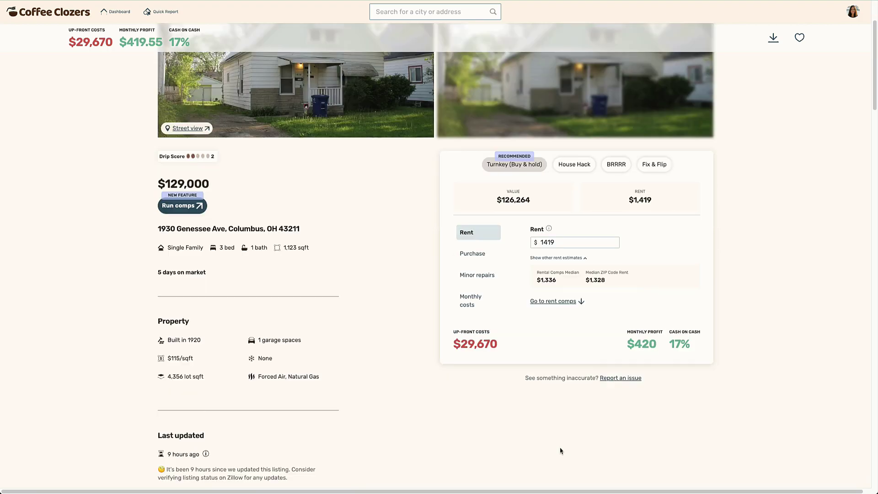
scroll(777, 311, up, 3)
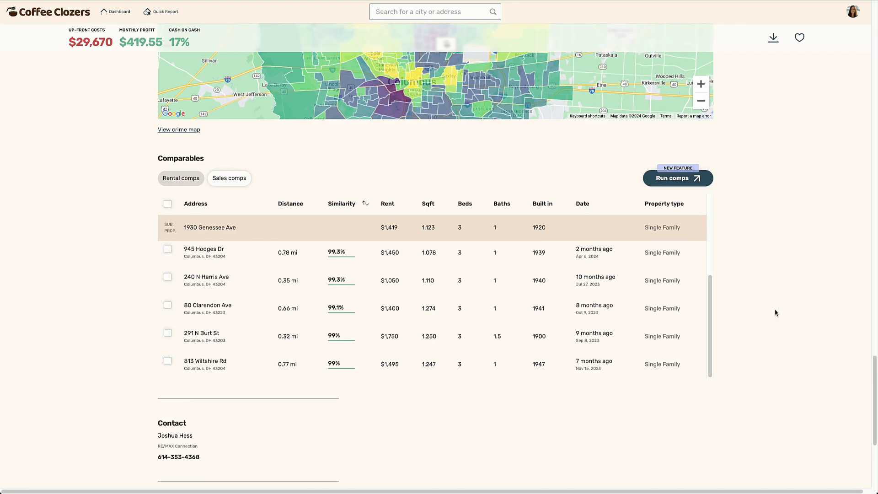
scroll(574, 328, up, 3)
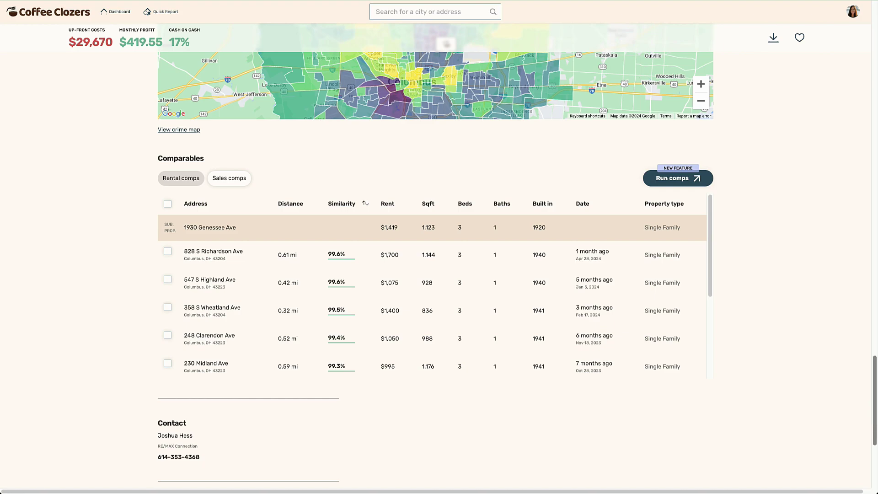
- Examine the report's property details and its Neighborhood Score, Economics and Market sections
scroll(362, 251, up, 10)
mouse_move(194, 211)
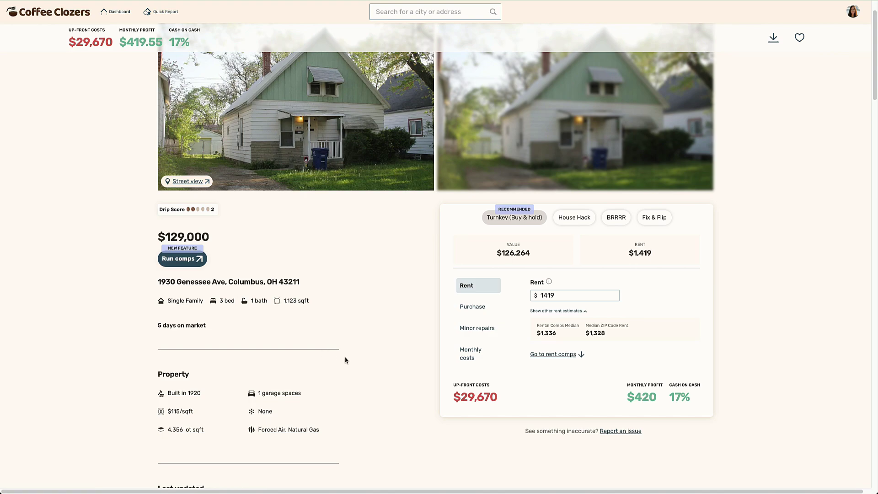
scroll(346, 360, down, 15)
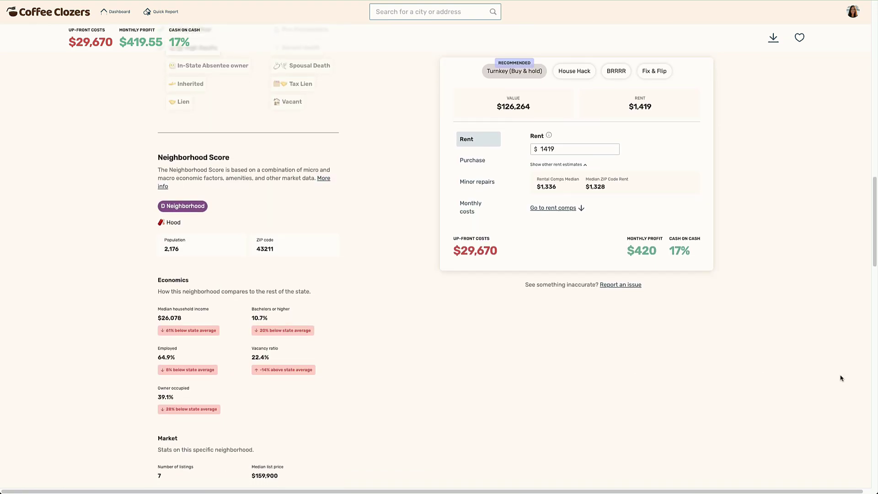
- Examine the report's neighborhood Metrics, Property attributes and Schools sections, continuing to the Location map
scroll(842, 379, down, 10)
scroll(406, 211, up, 5)
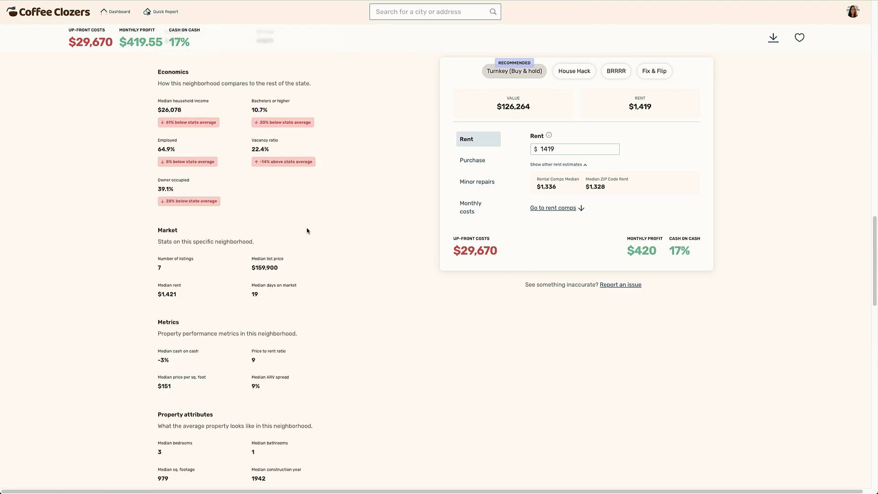
scroll(824, 383, down, 5)
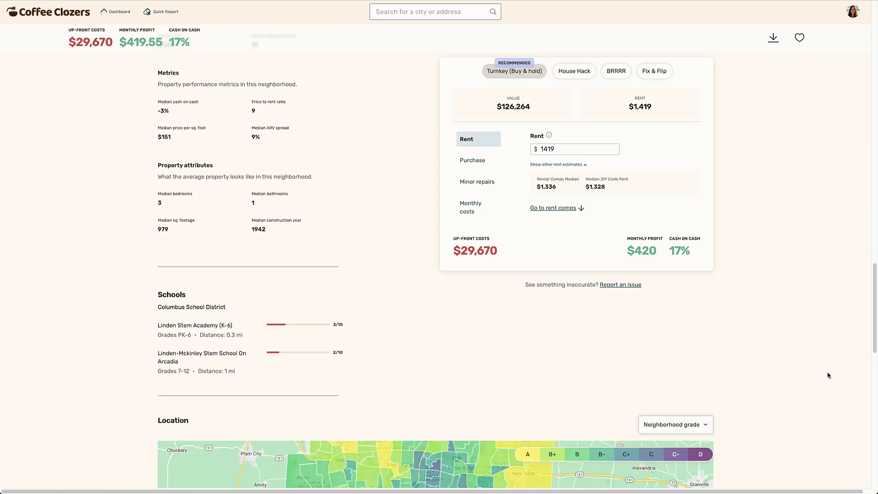
scroll(829, 375, down, 5)
scroll(422, 304, up, 5)
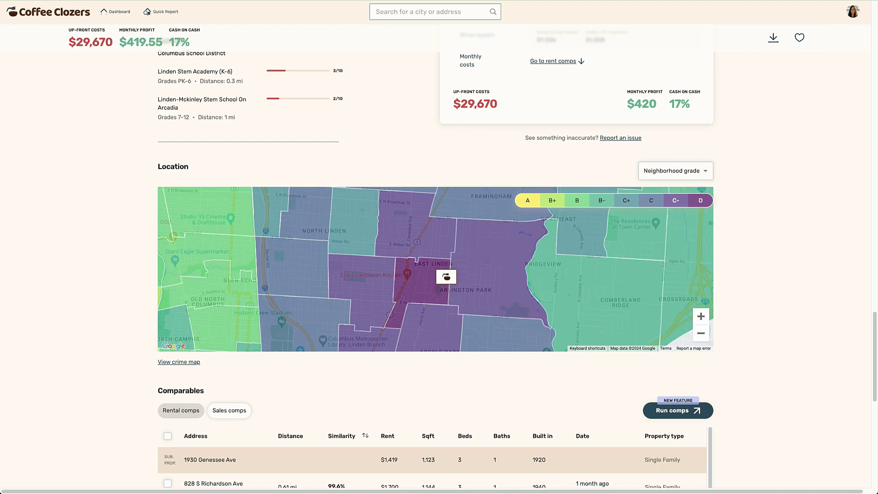
- Zoom the Location map out to compare neighborhood grades across the wider Columbus area
click(701, 334)
click(700, 335)
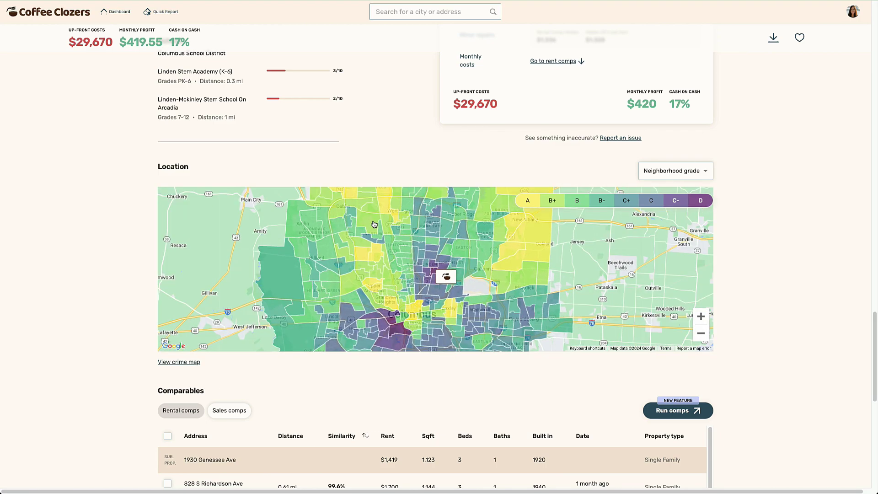
click(647, 202)
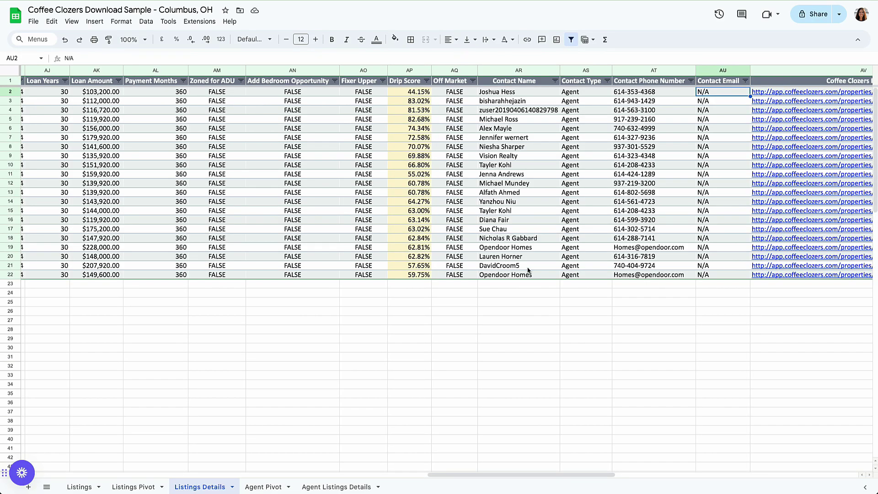
- Back in Google Sheets, highlight the second listing's row in Listings Details, check its figures and open its Coffee Clozers report
click(9, 101)
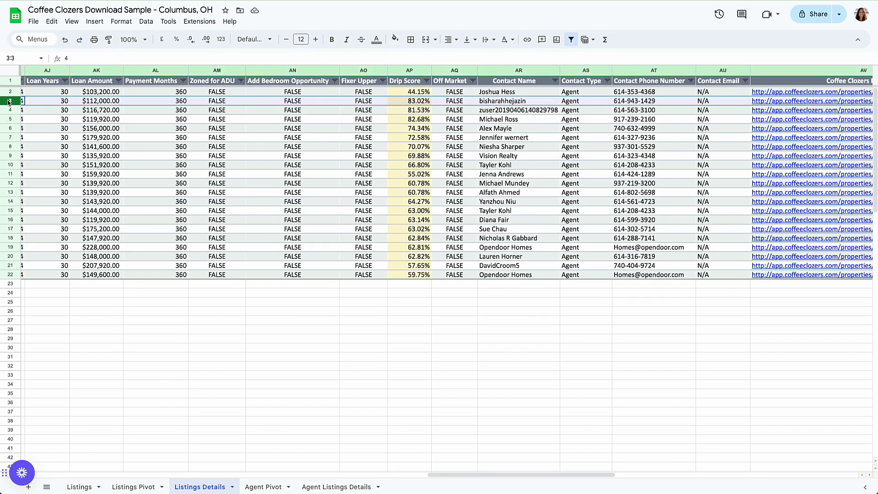
scroll(525, 475, left, 20)
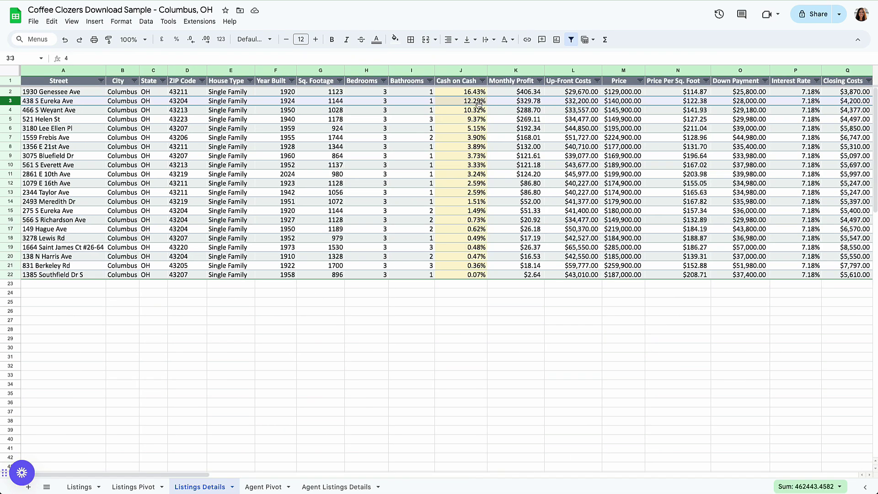
scroll(198, 478, right, 20)
scroll(197, 479, left, 2)
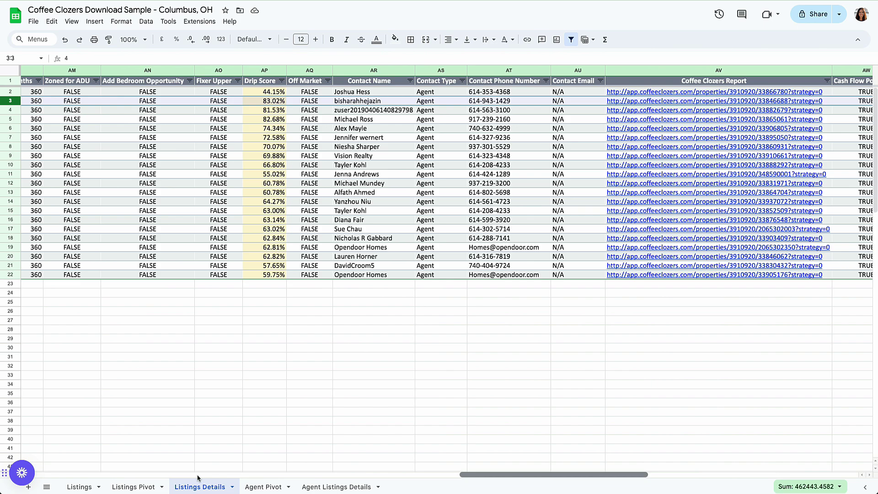
click(694, 103)
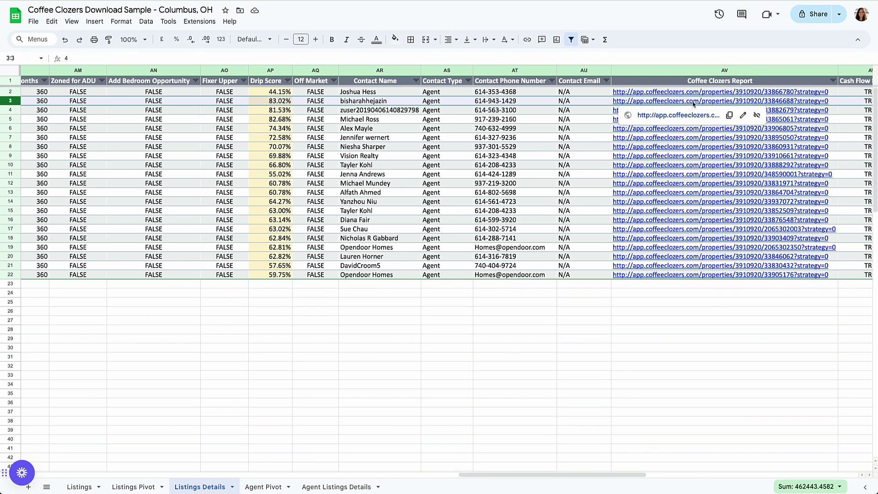
click(659, 115)
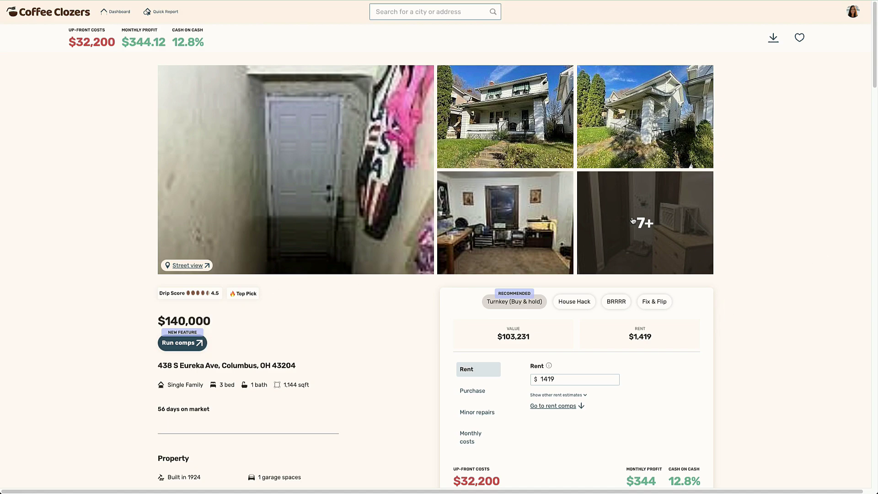
- Browse the property's interior photos in the report's gallery and close the gallery
click(666, 208)
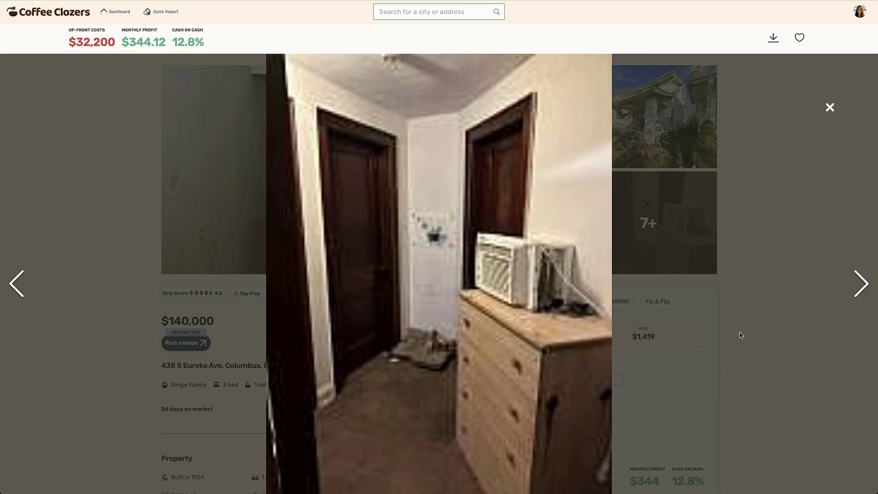
click(846, 300)
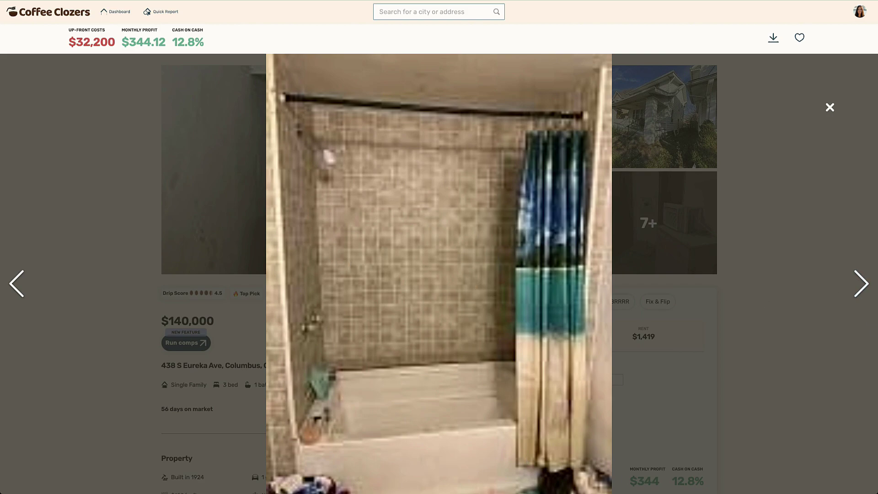
click(857, 288)
click(857, 288)
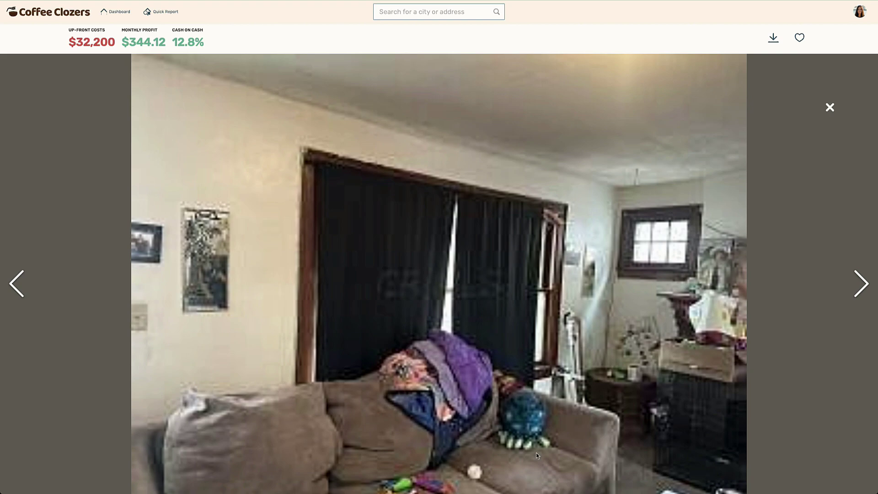
click(862, 287)
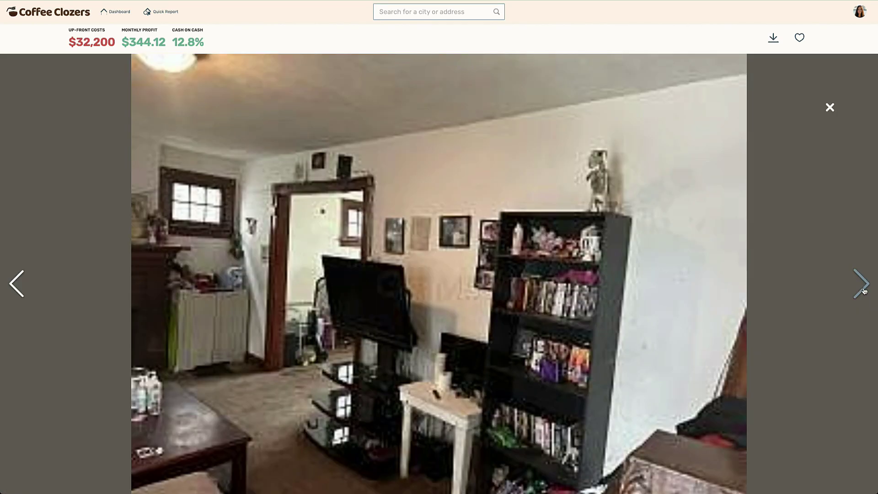
click(865, 291)
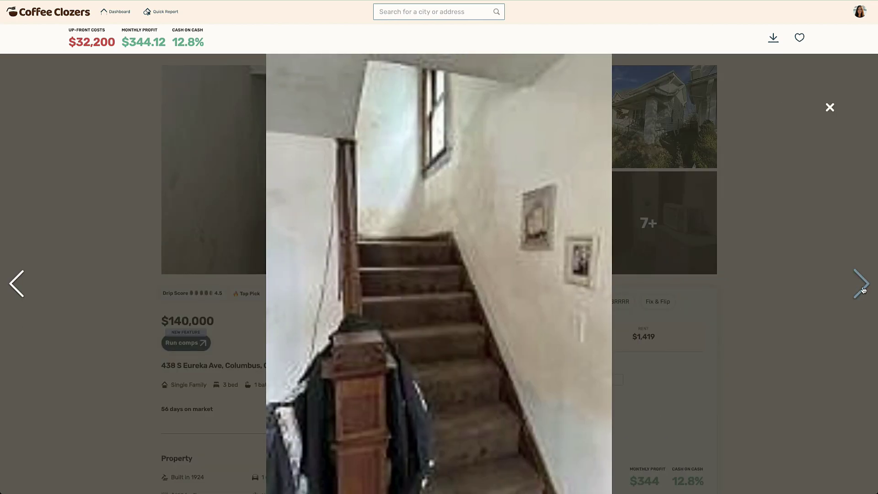
click(830, 107)
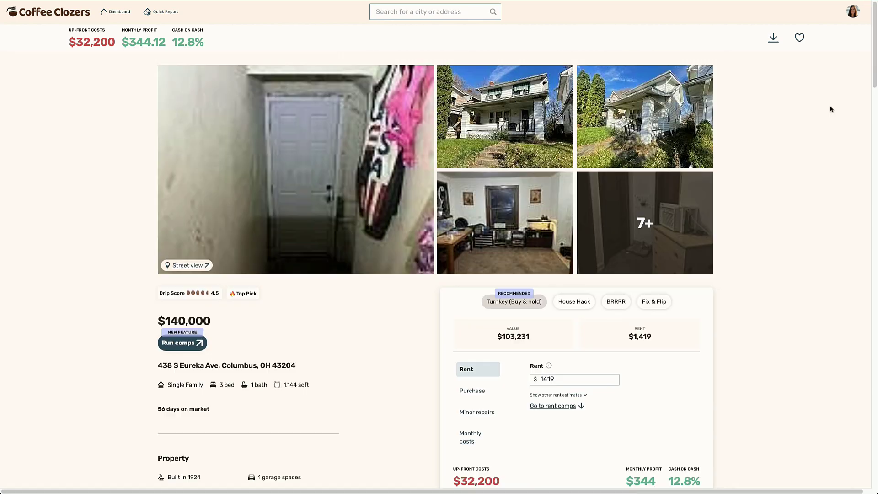
- Show the report's other rent estimates and lower the purchase offer price to $137,200
scroll(785, 410, down, 2)
scroll(778, 394, down, 2)
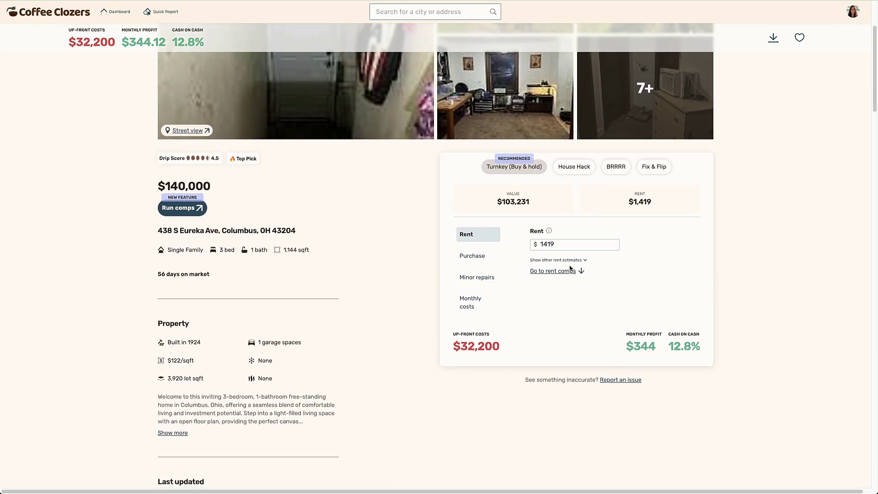
click(572, 261)
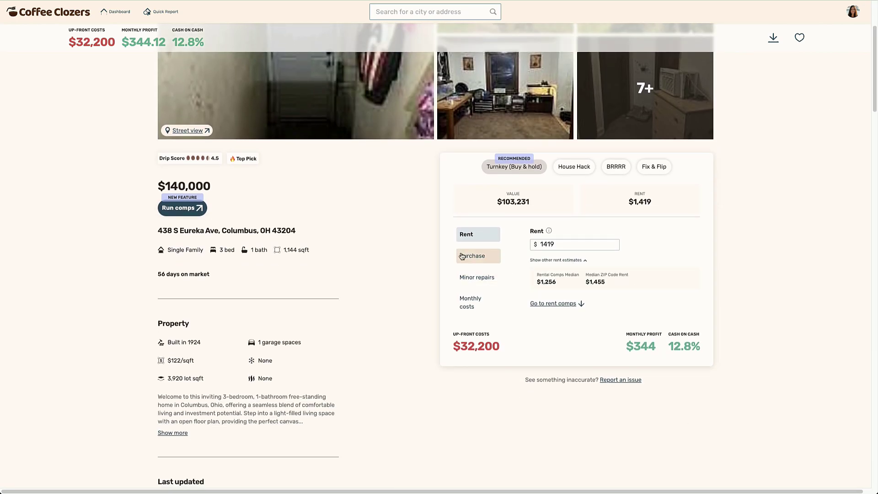
click(471, 256)
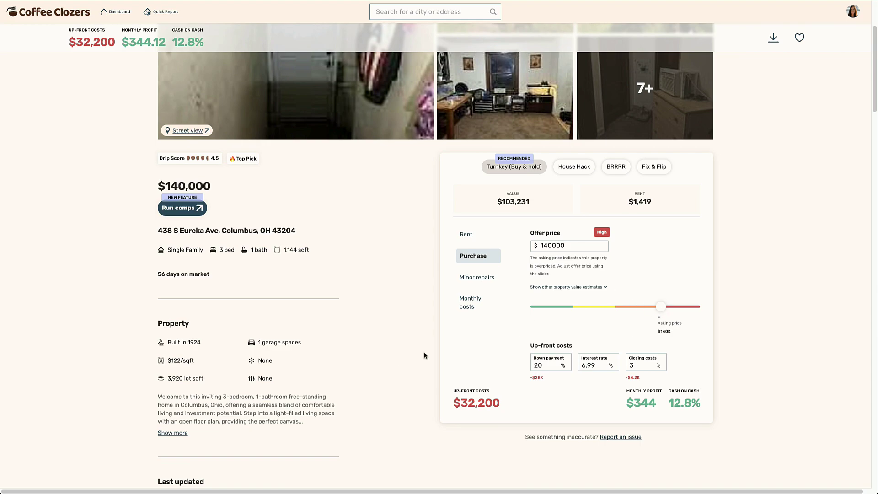
click(659, 310)
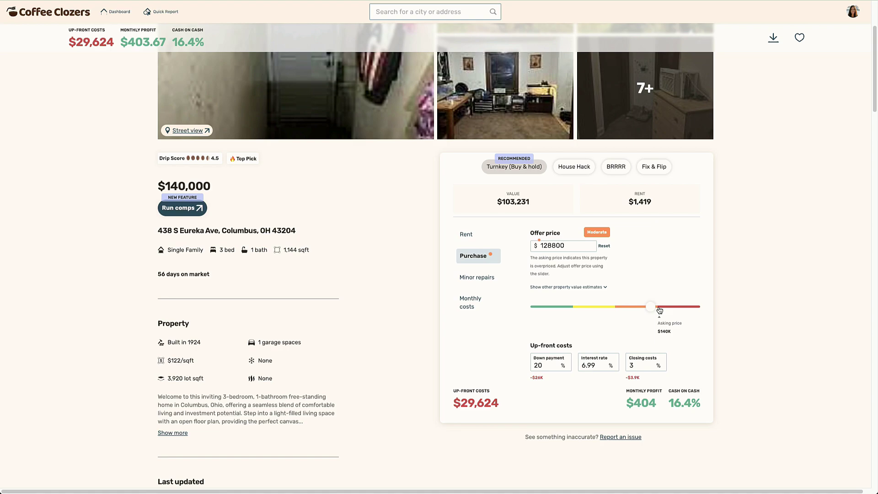
- Go through the report's property details to the Location map and compare neighborhood grades close up and across Columbus
scroll(717, 385, down, 5)
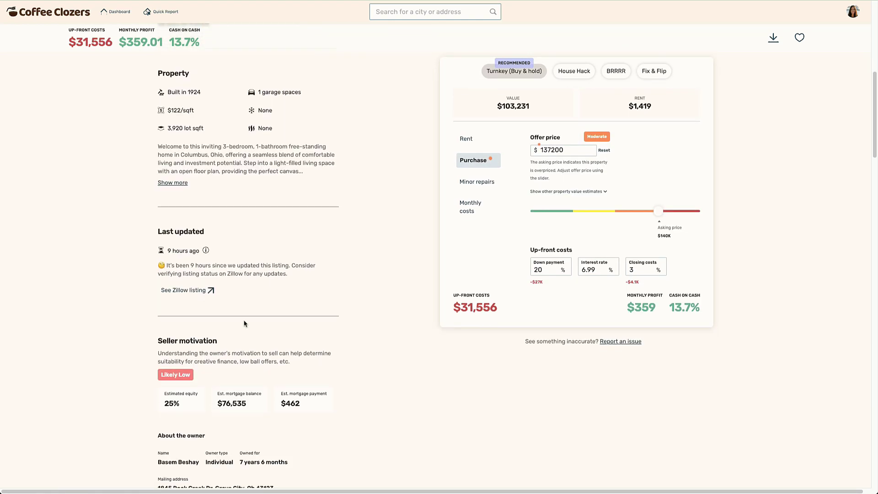
scroll(799, 429, down, 20)
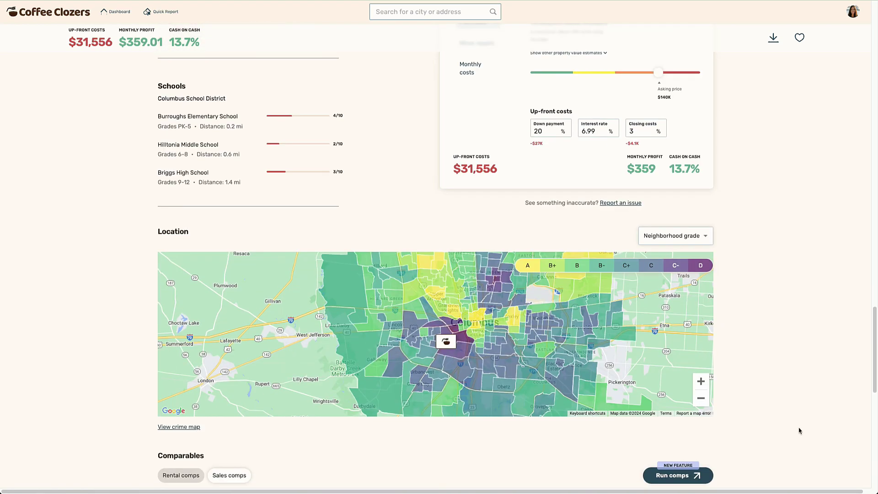
click(701, 381)
click(701, 381)
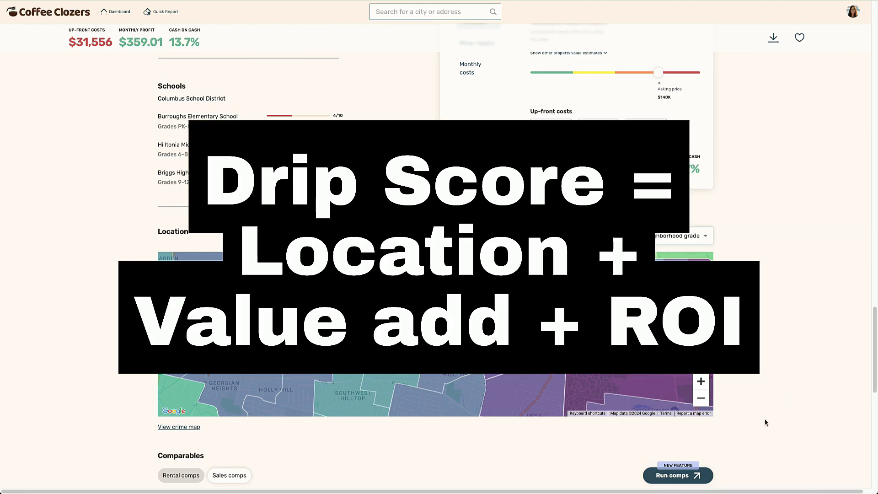
click(702, 398)
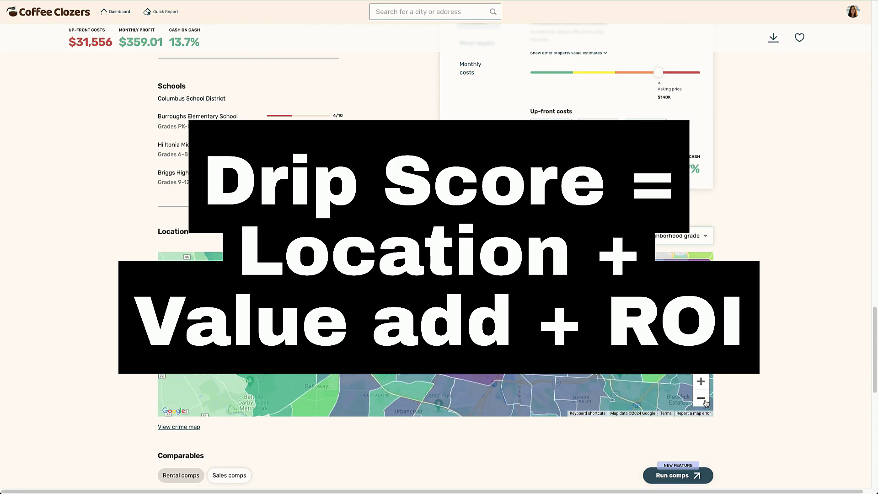
click(706, 403)
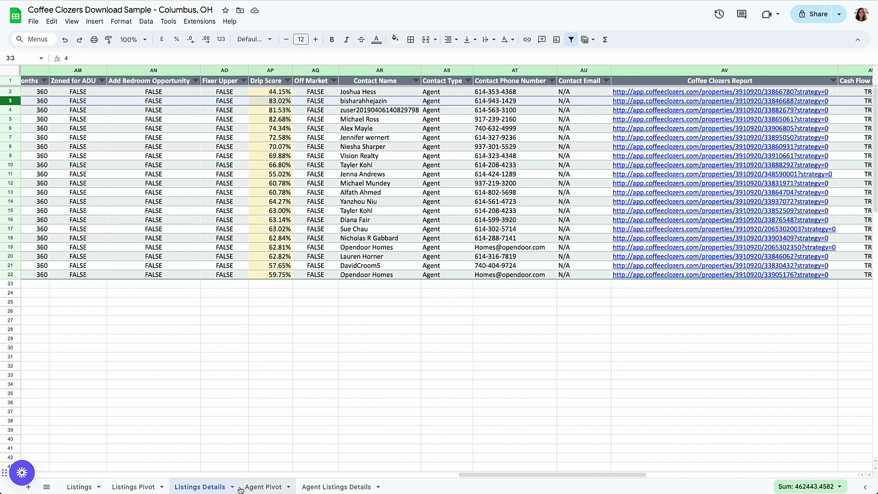
- In the Google Sheets Listings sheet, highlight the Contact Name, Contact Type and Contact Phone Number columns in turn
click(83, 487)
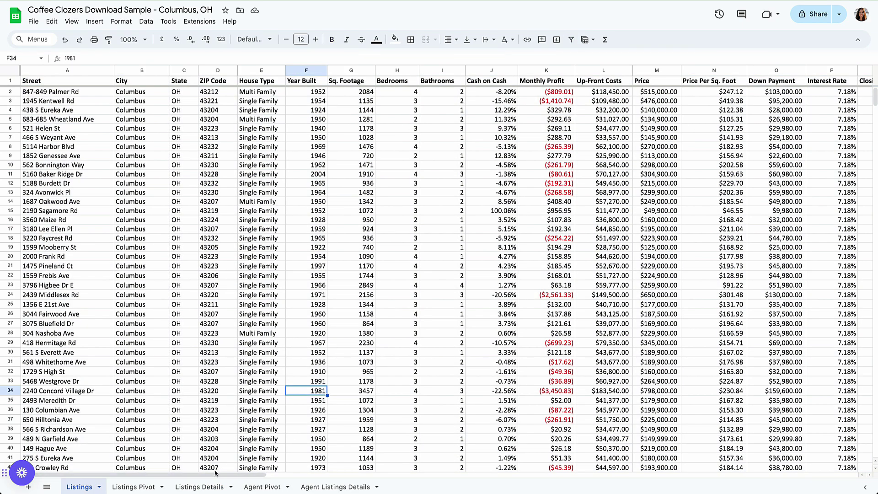
drag(212, 476, 764, 476)
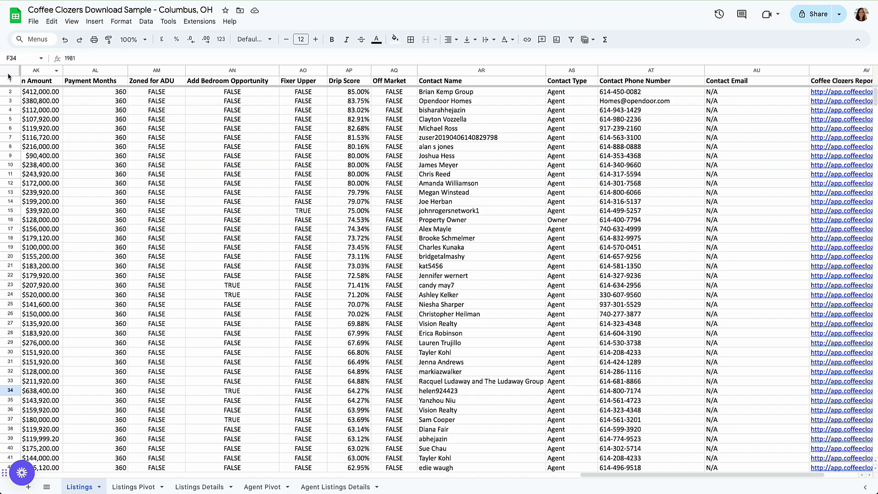
click(503, 71)
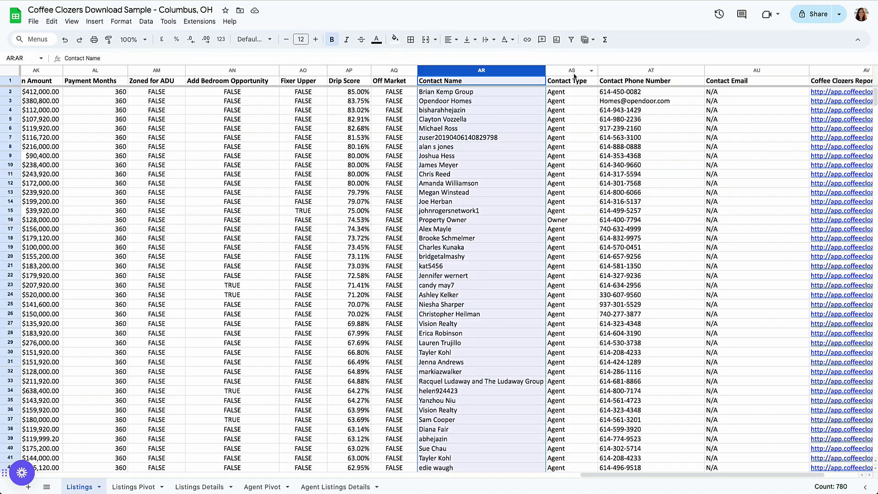
click(556, 71)
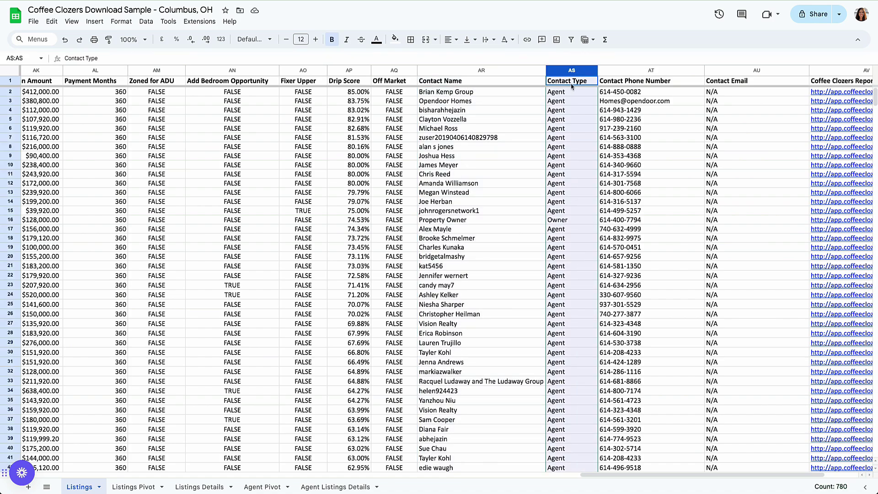
click(647, 73)
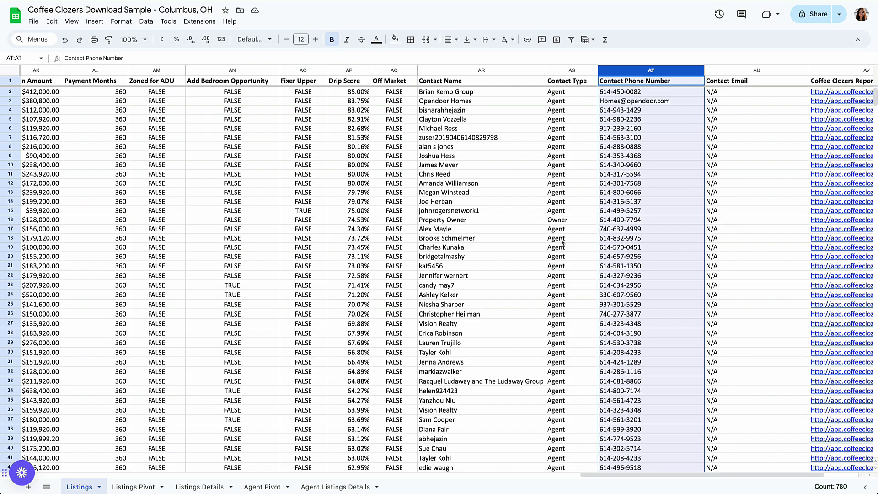
click(495, 74)
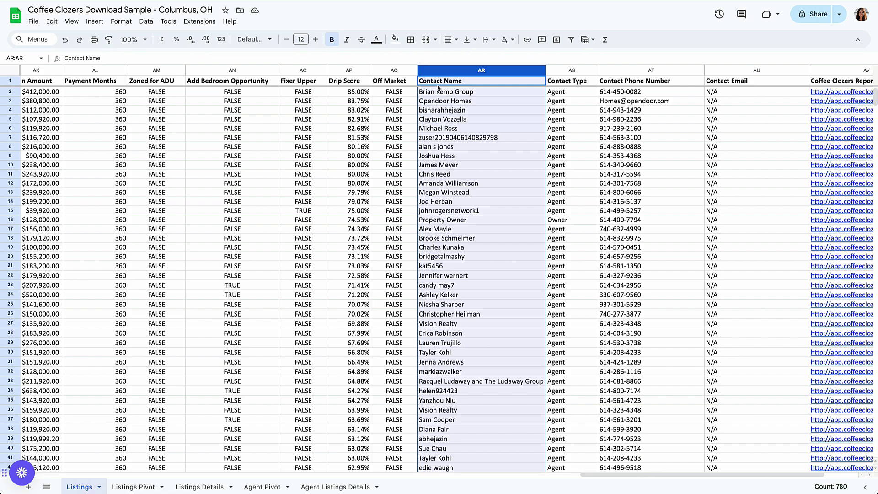
- Open the Agent Pivot sheet and check the Number of Listings for Property Owner Total and the first agent listed
click(259, 488)
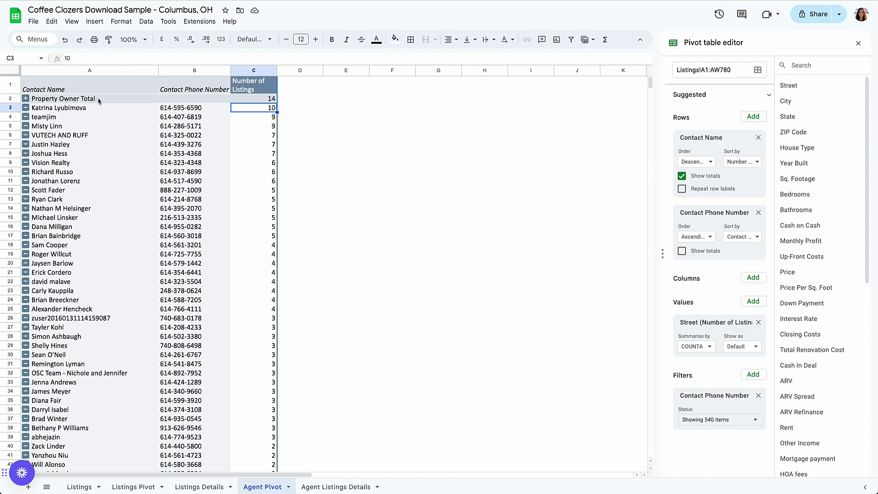
click(239, 99)
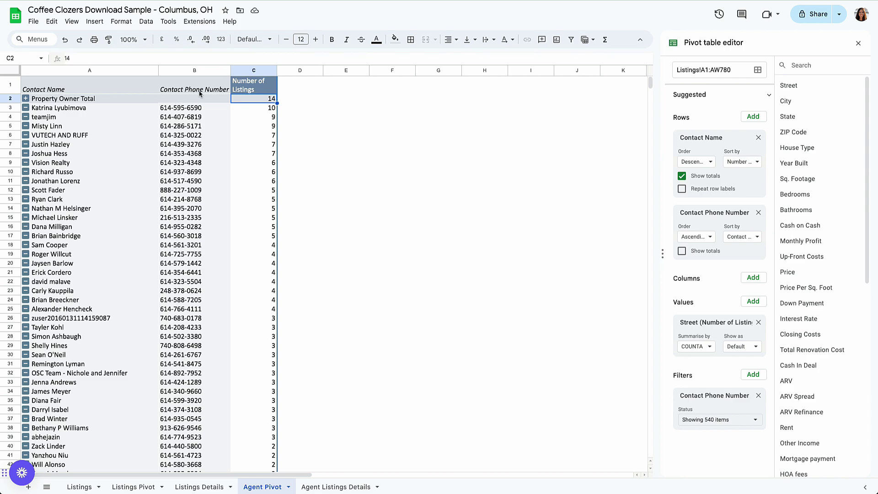
click(53, 108)
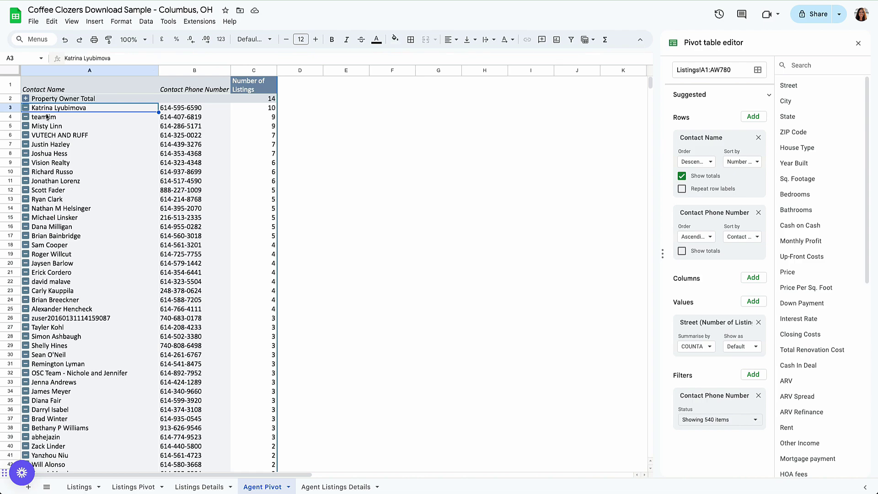
click(265, 110)
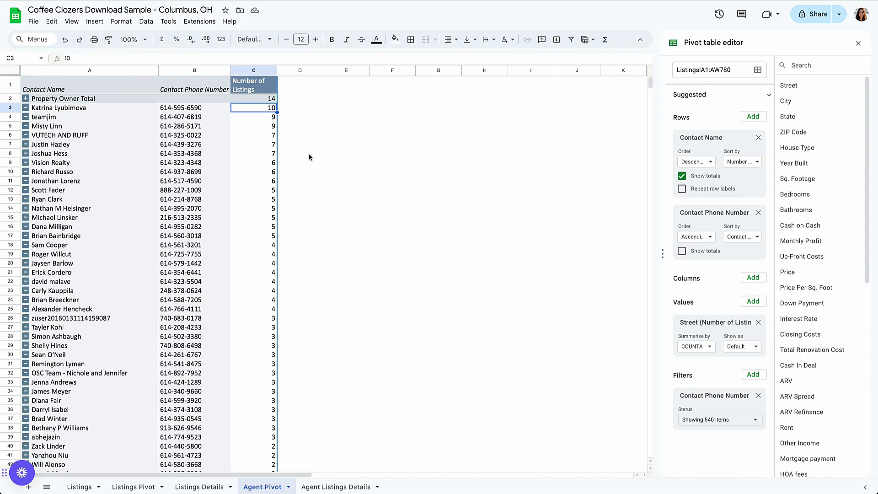
- Check the first agent's phone number and Number of Listings, and highlight the first property row in the Agent Listings Details sheet
key(Left)
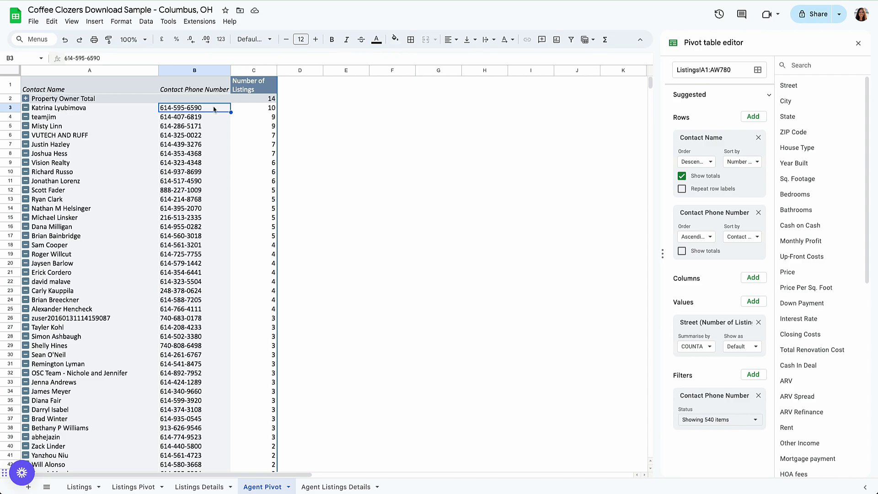
click(257, 109)
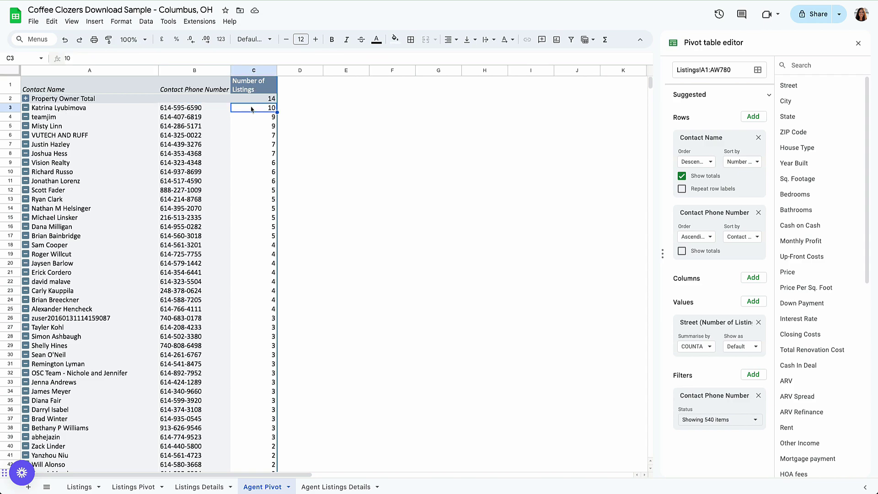
click(336, 486)
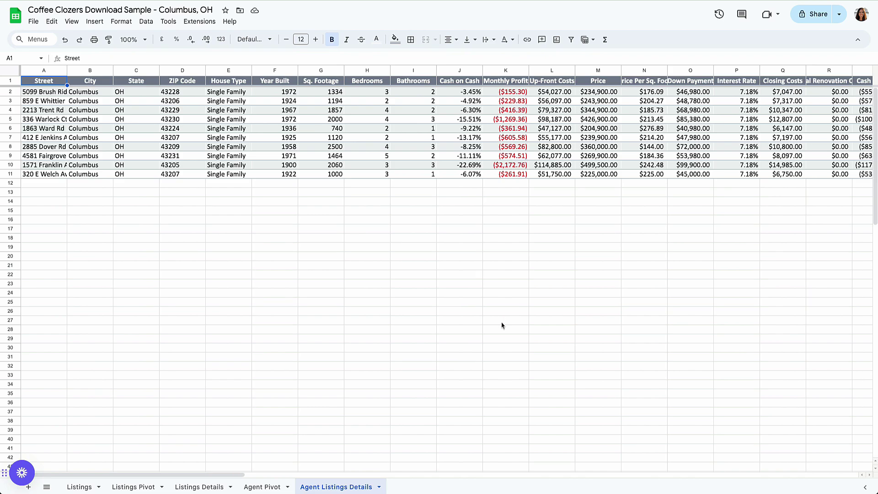
click(10, 92)
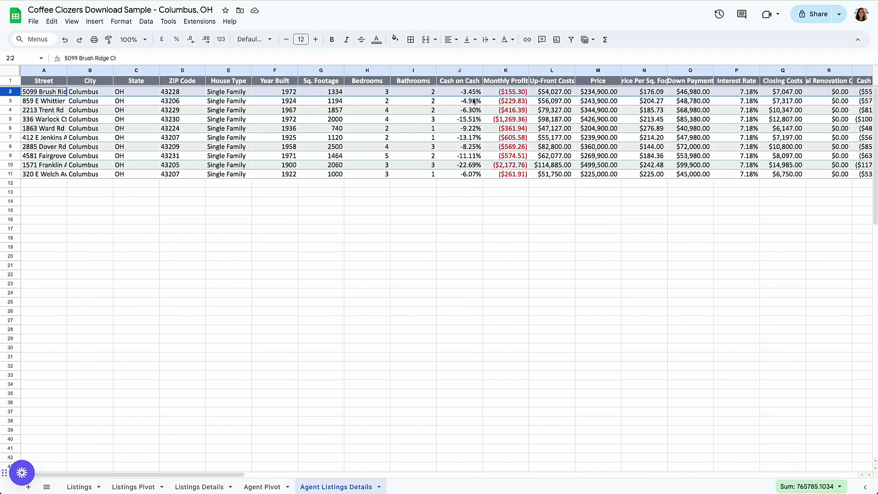
- Open the Coffee Clozers report linked in the first row of the Agent Listings Details sheet
scroll(232, 477, right, 20)
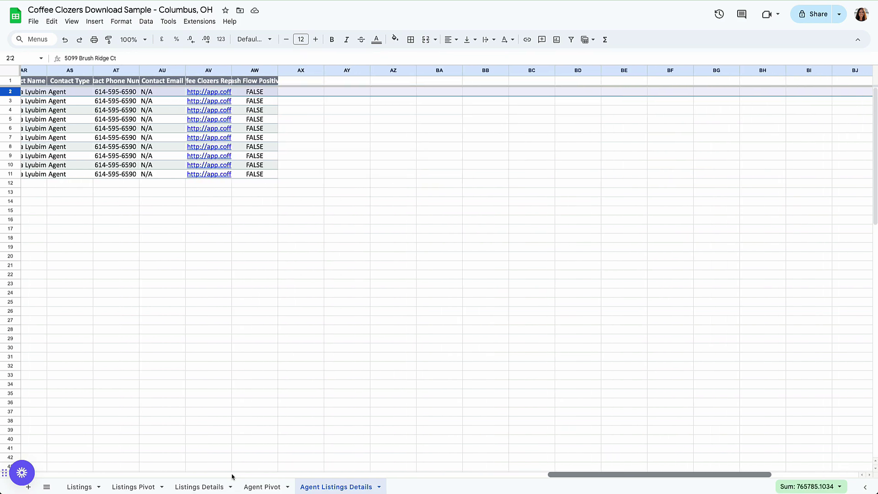
click(213, 91)
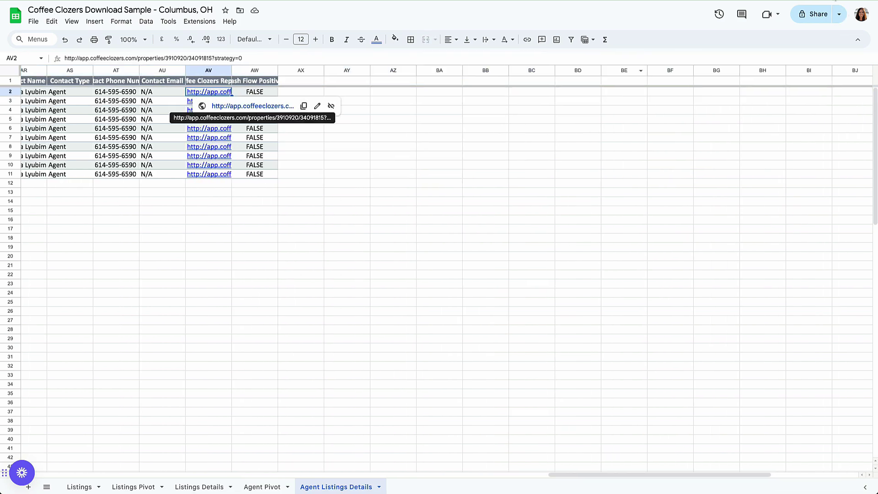
click(250, 107)
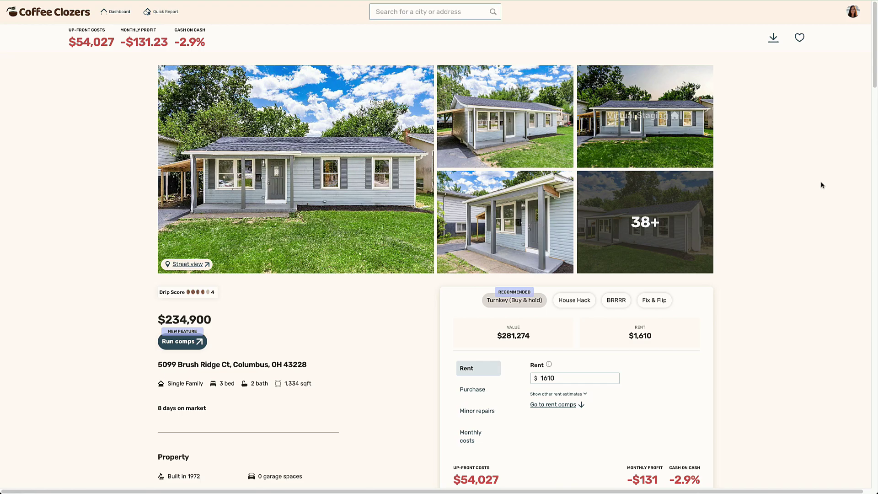
- Browse the property's photo gallery through to the interior shots and return to the report
click(681, 264)
key(Right)
key(Right)
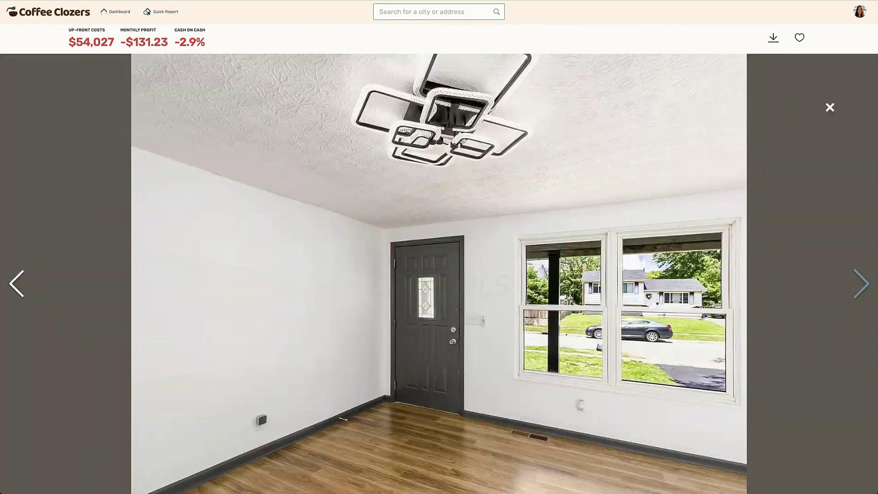
key(Right)
key(Right)
key(Right)
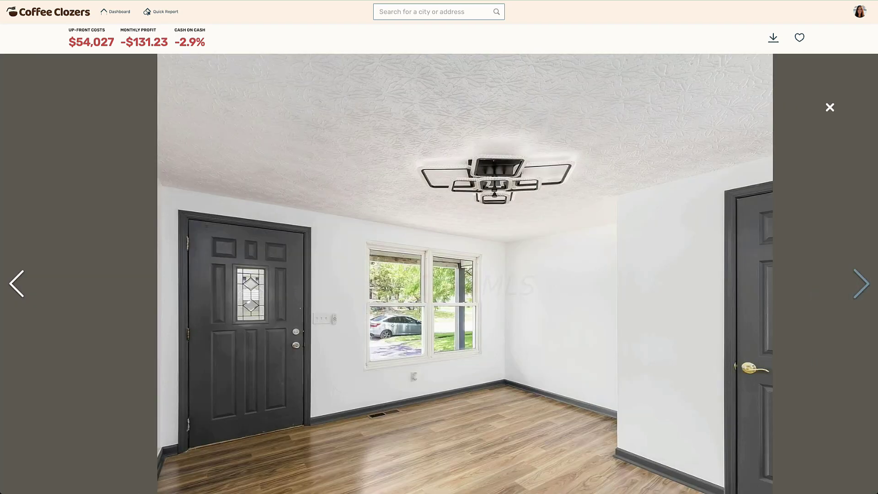
click(831, 108)
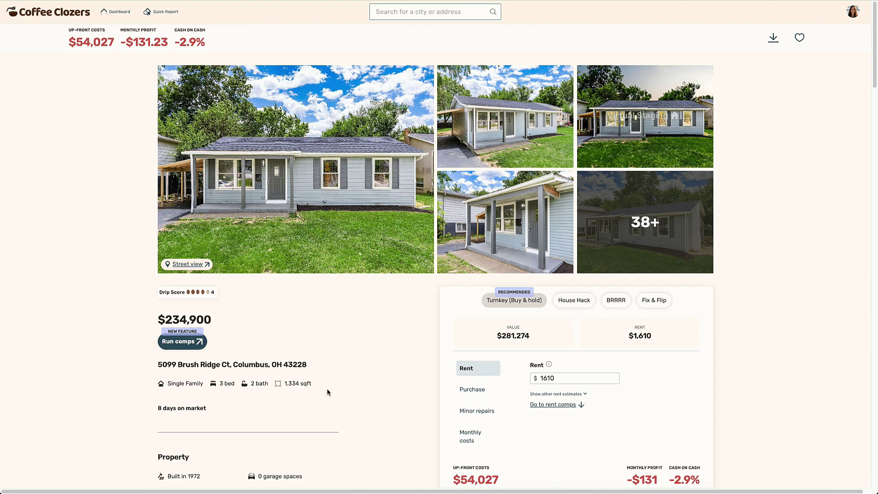
- Review the report's property details down through the Neighborhood Score and Economics sections
scroll(769, 392, down, 5)
scroll(700, 390, down, 15)
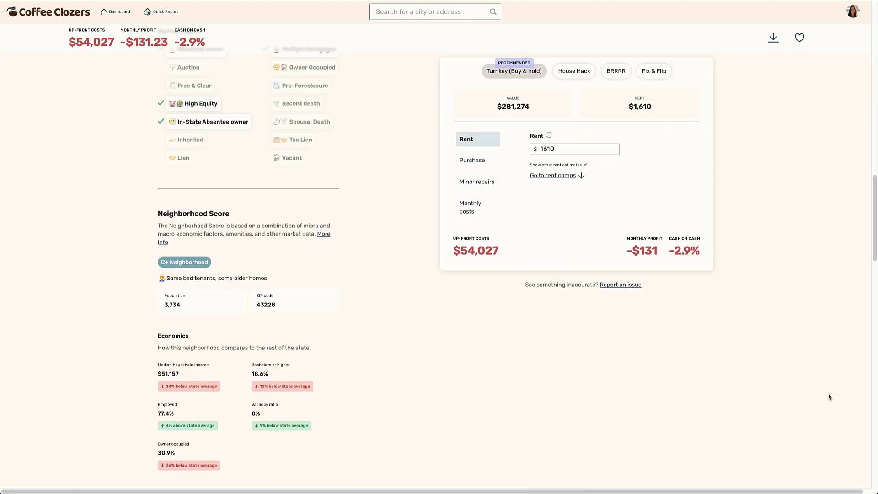
scroll(857, 399, down, 10)
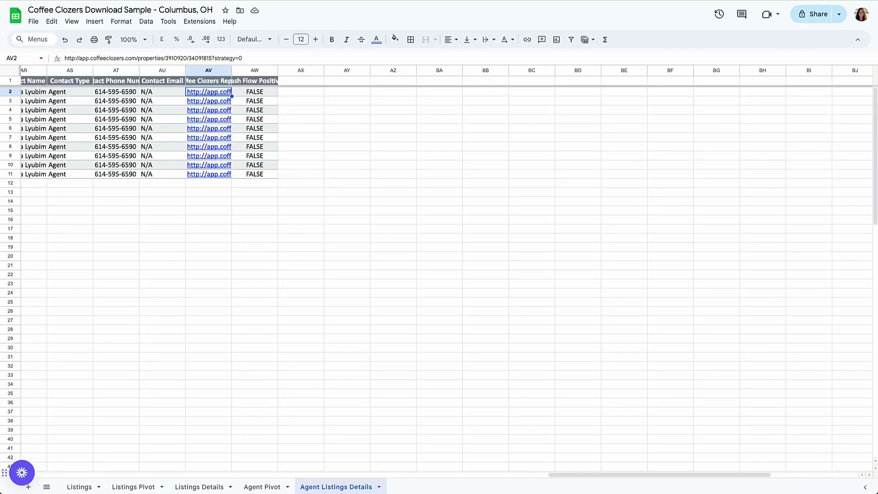
- Revisit the Listings sheet, and switch to the Coffee Clozers Columbus listings to apply the Turnkey (Buy & hold) strategy
click(76, 487)
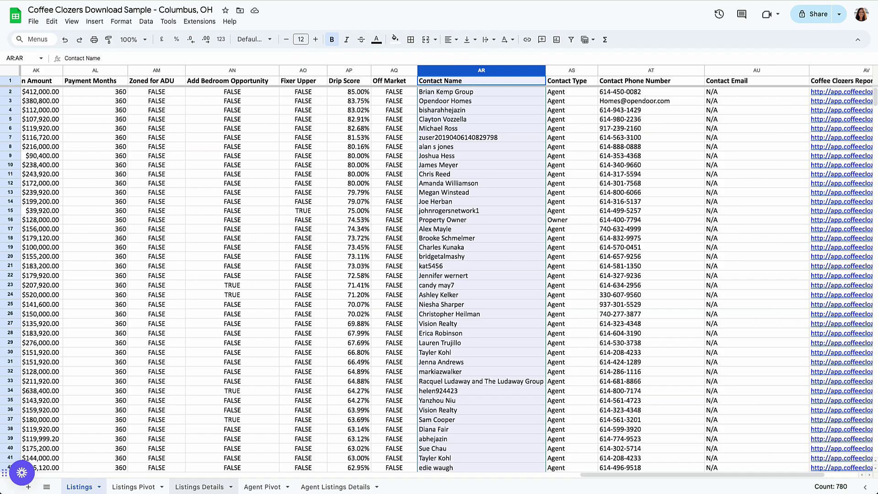
scroll(631, 479, left, 15)
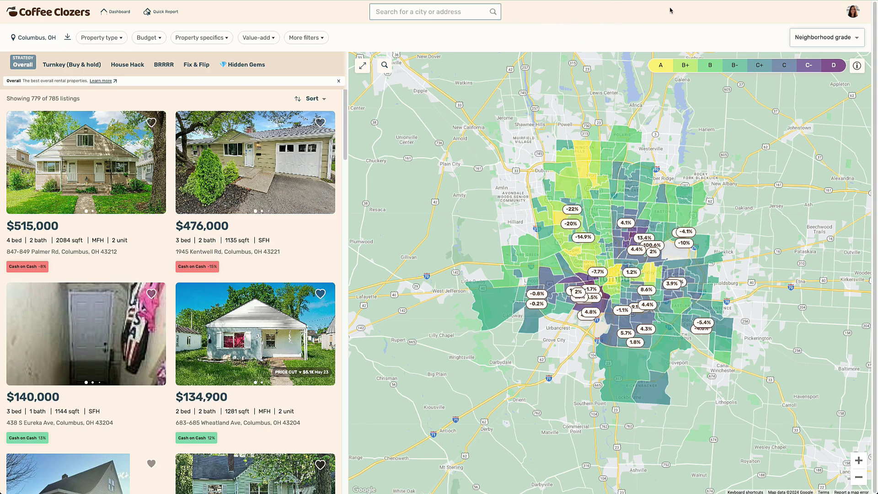
click(72, 66)
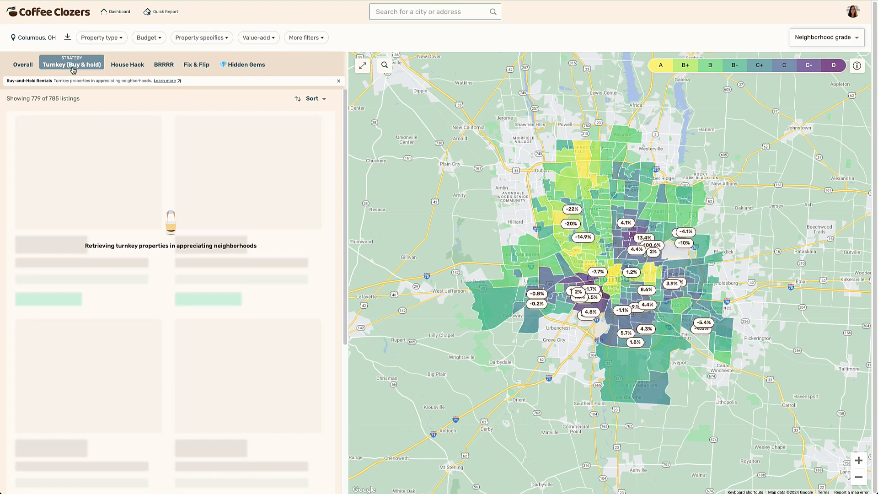